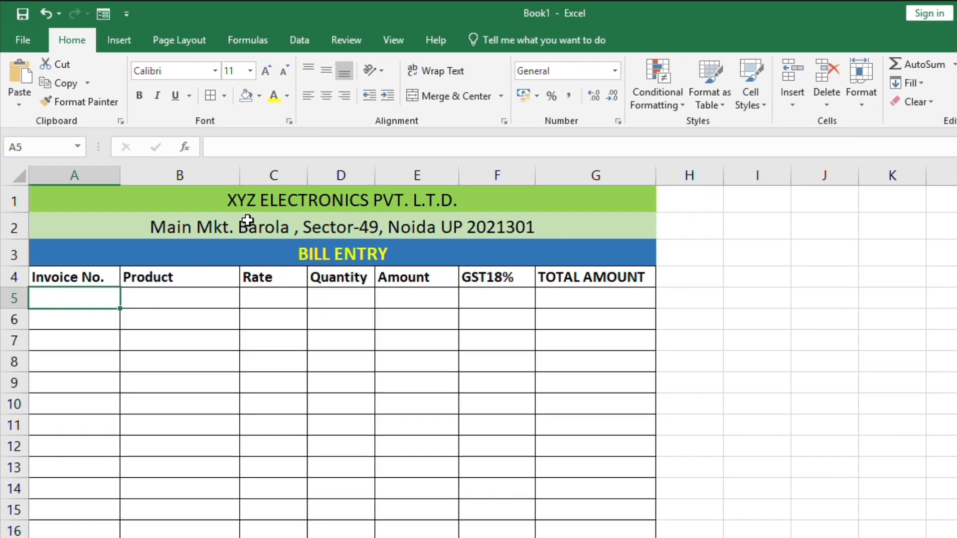
- Review the bill's company, address and BILL ENTRY title rows and the column headings from Invoice No. to TOTAL AMOUNT
left_click(231, 190)
left_click(271, 217)
left_click(312, 253)
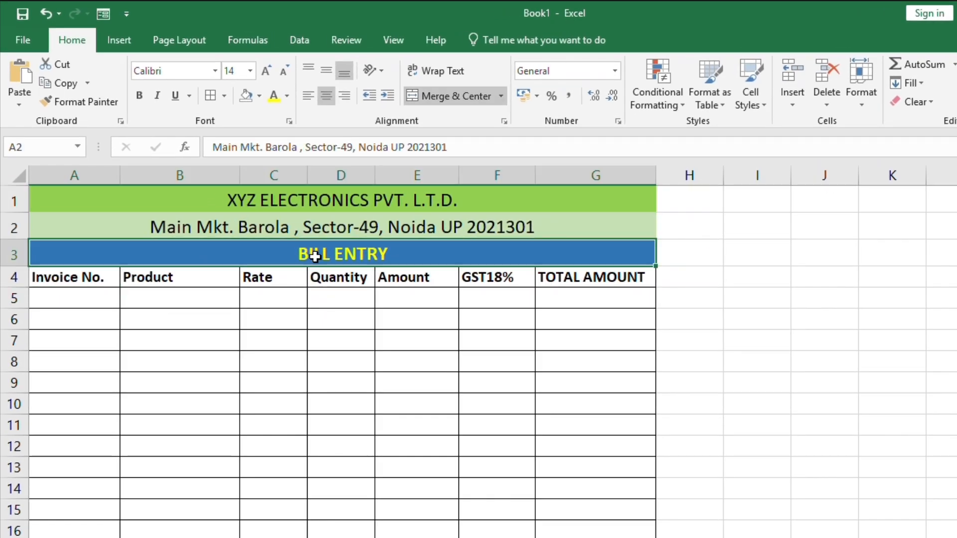
left_click(89, 275)
left_click(170, 282)
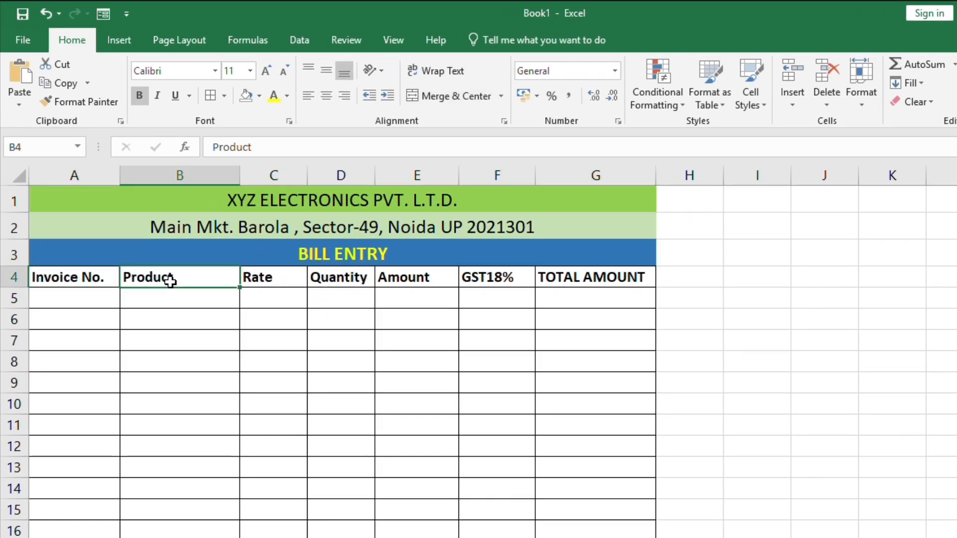
left_click(286, 280)
left_click(343, 278)
left_click(407, 279)
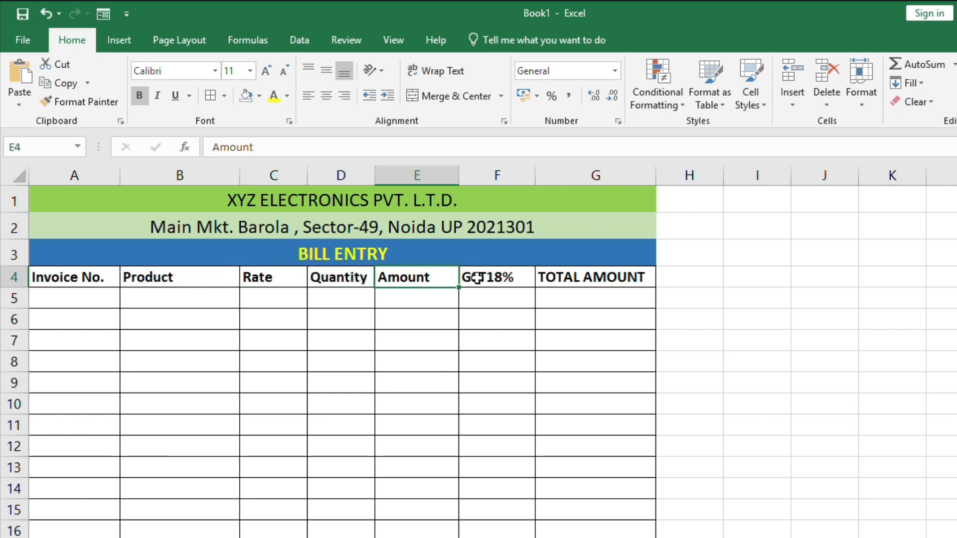
left_click(483, 279)
left_click(611, 277)
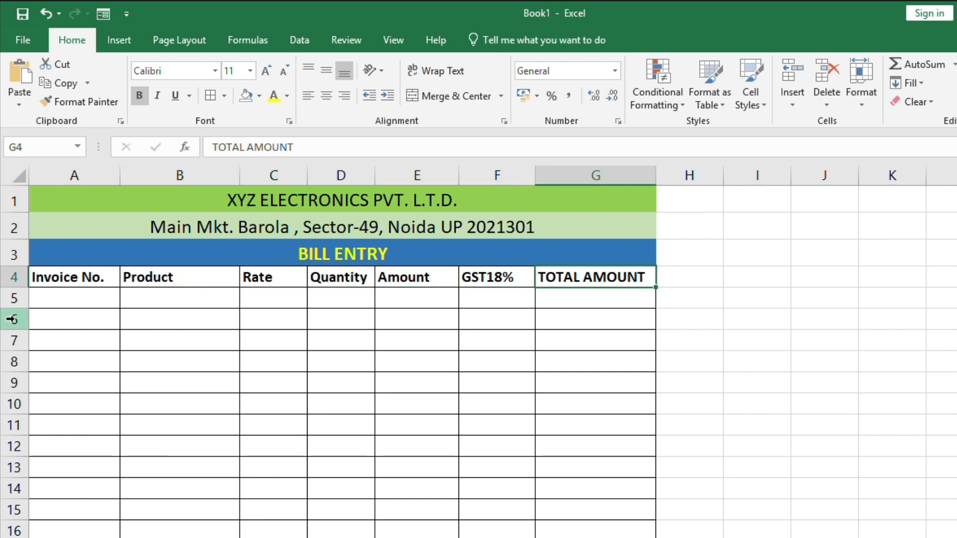
left_click(55, 301)
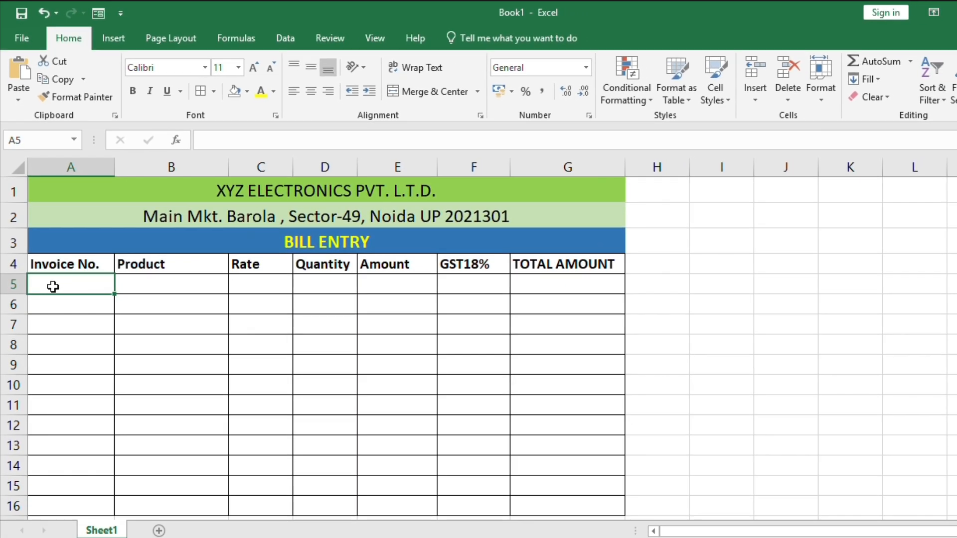
double_click(53, 287)
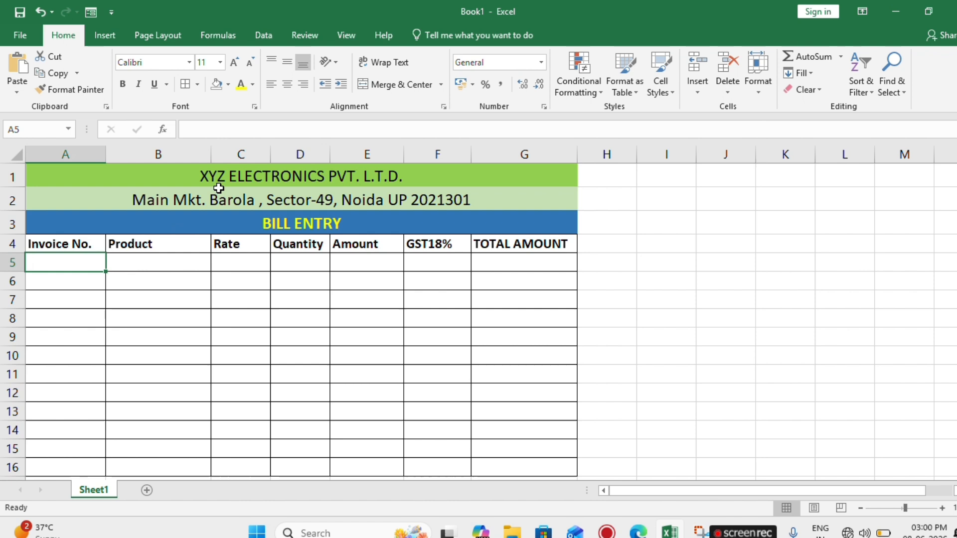
left_click(245, 199)
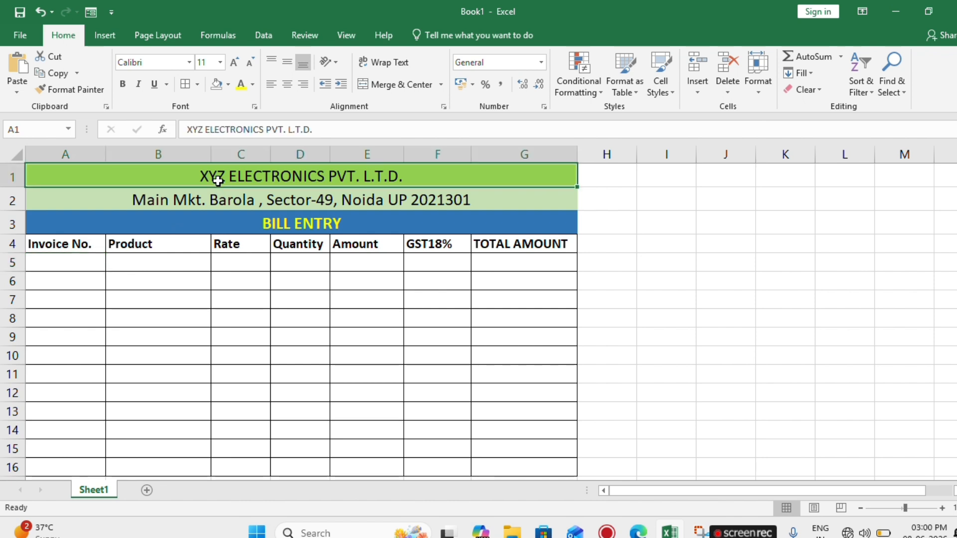
left_click(252, 198)
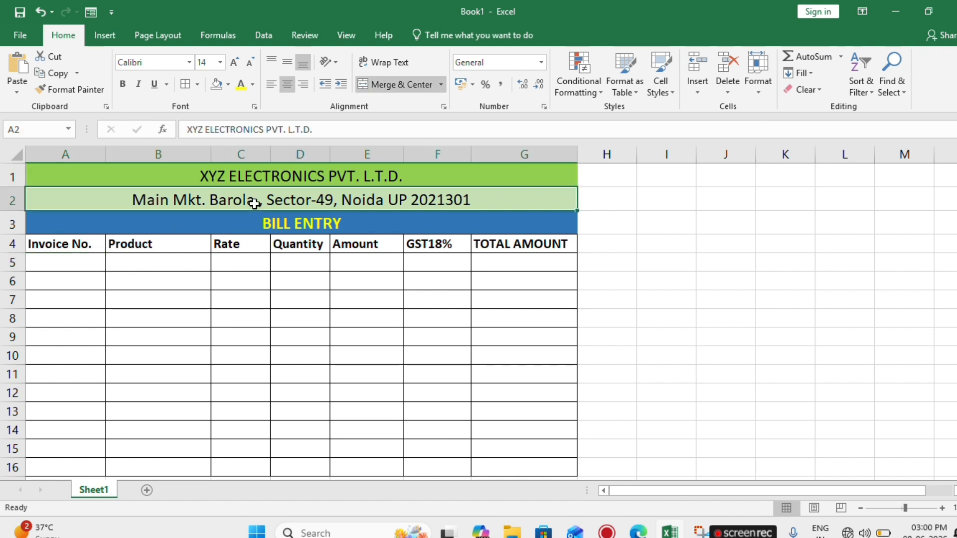
left_click(277, 226)
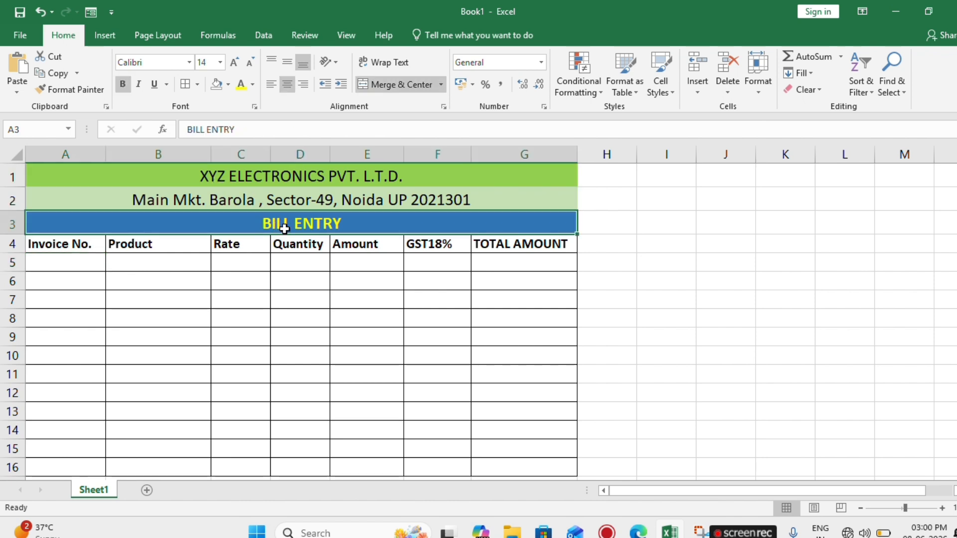
- Enter ES101 as the first invoice number in A5 and fill the series down to A16
left_click(48, 264)
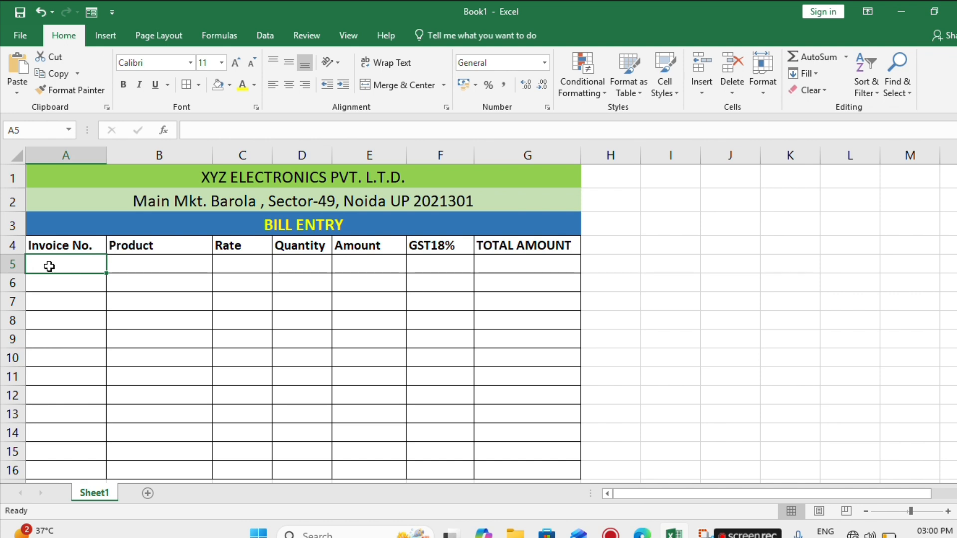
type("ES")
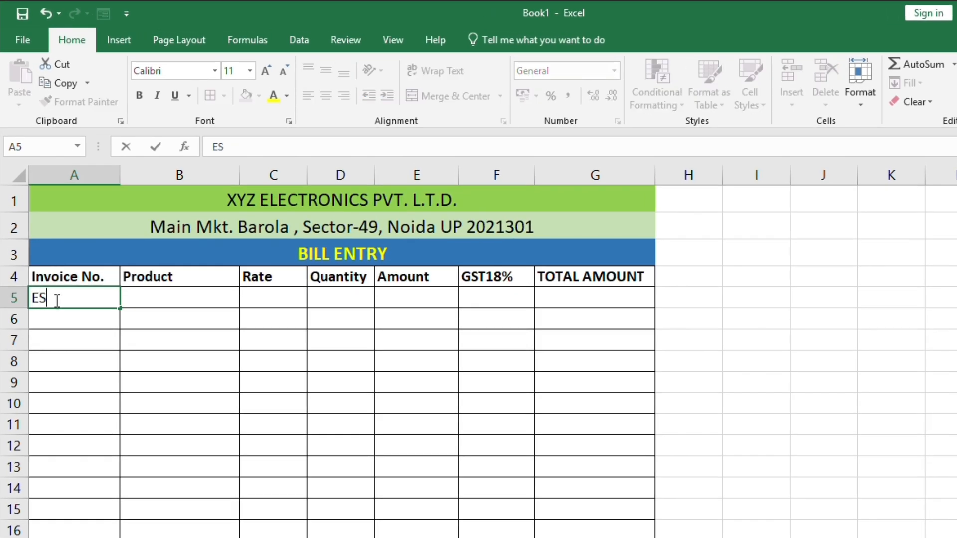
type("101")
key("ctrl+Return")
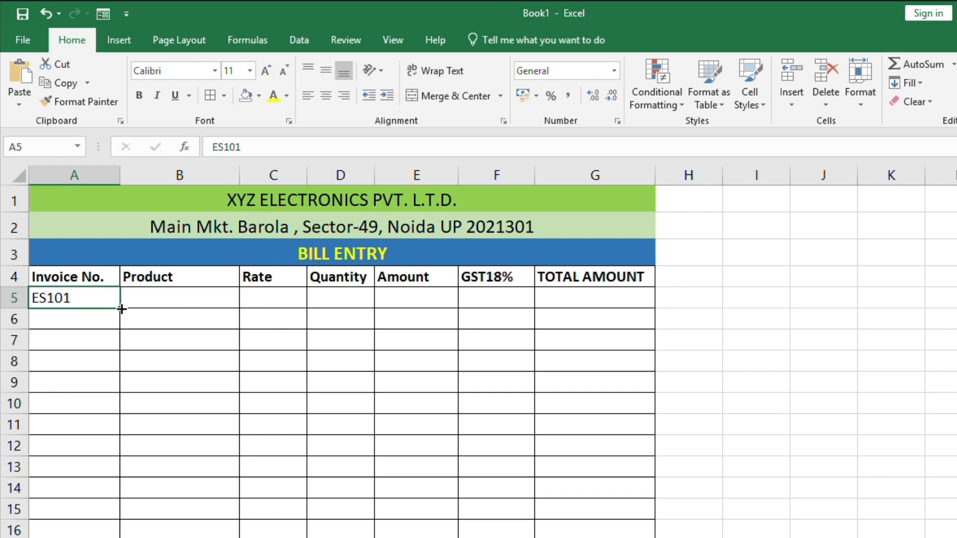
left_click_drag(121, 309, 100, 440)
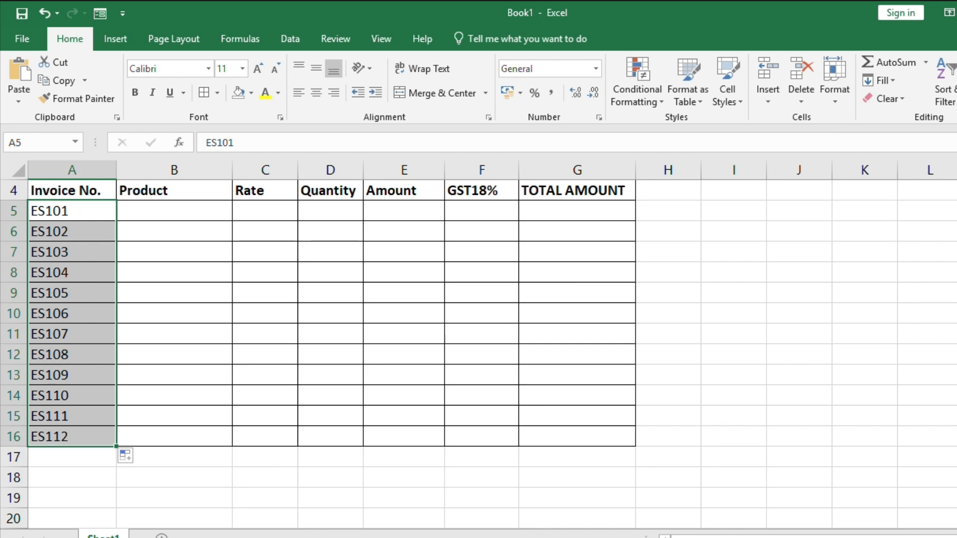
scroll(93, 342, "up", 1)
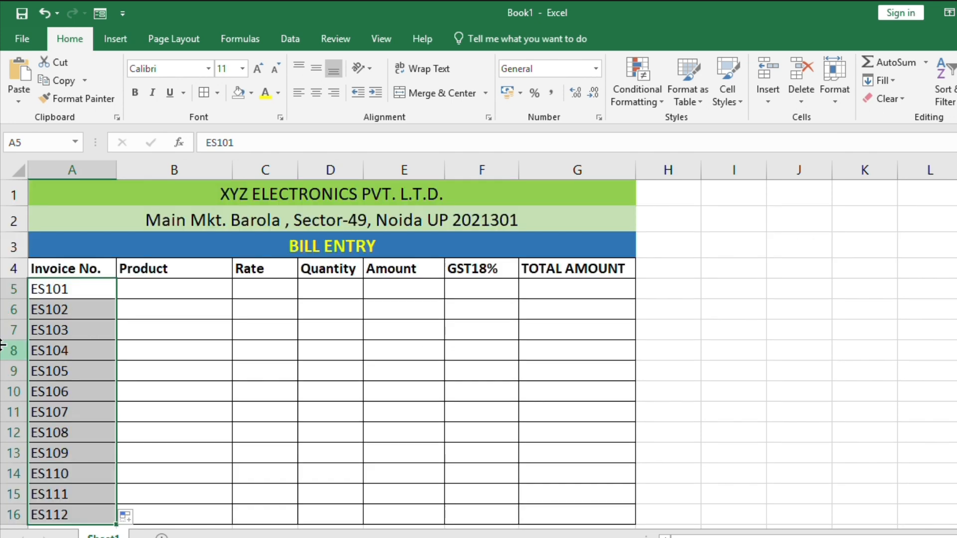
- Enter KEYBOARD in uppercase as the product for the first invoice row
left_click(154, 295)
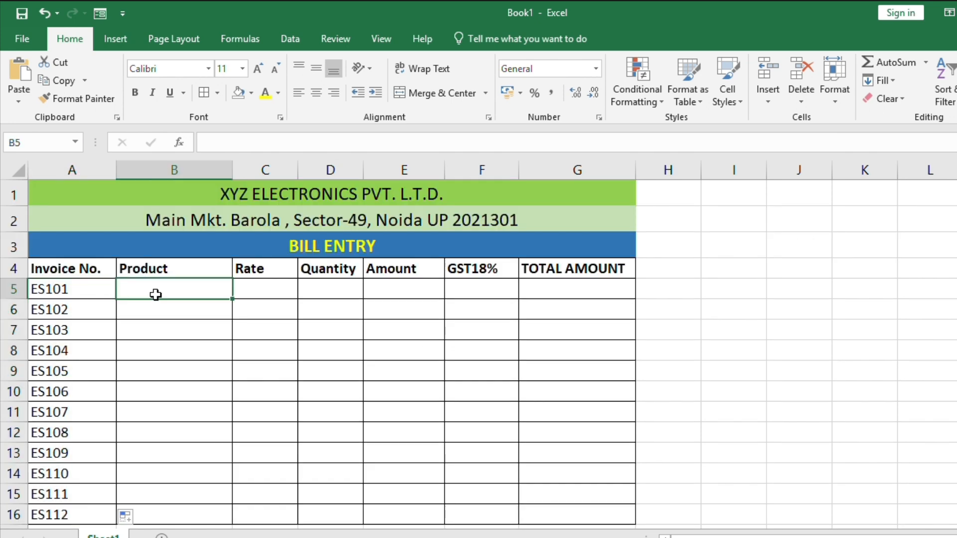
type("kEY")
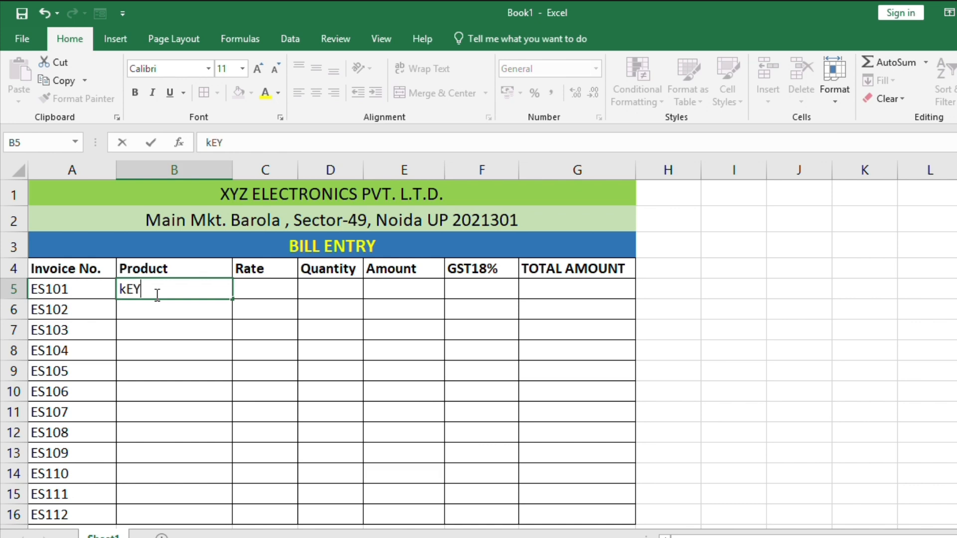
type("BOARD")
key("BackSpace")
key("BackSpace")
key("BackSpace")
key("BackSpace")
key("BackSpace")
key("BackSpace")
key("BackSpace")
key("BackSpace")
type("KEYBOAR D")
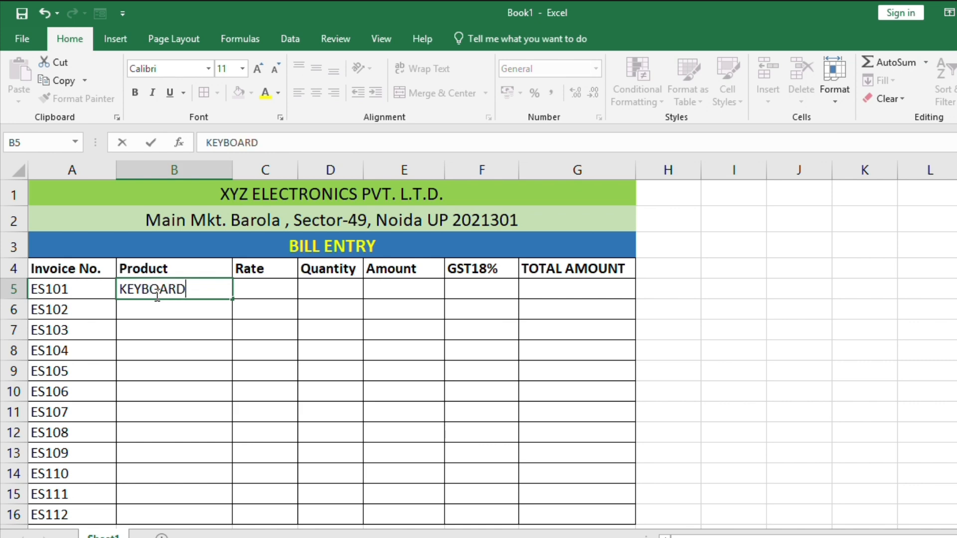
key("Tab")
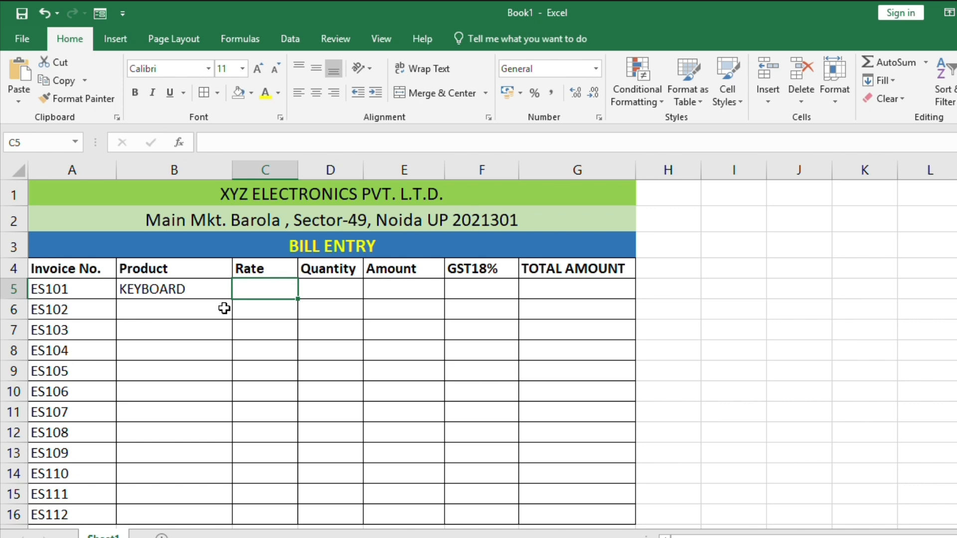
- Enter a rate of 250 and a quantity of 10 for the keyboard row
key("BackSpace")
type("250")
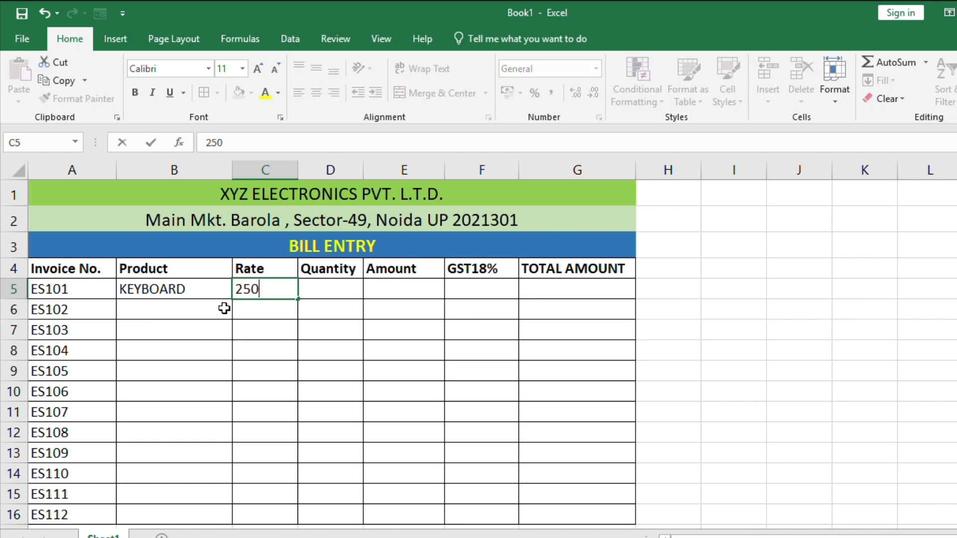
key("Tab")
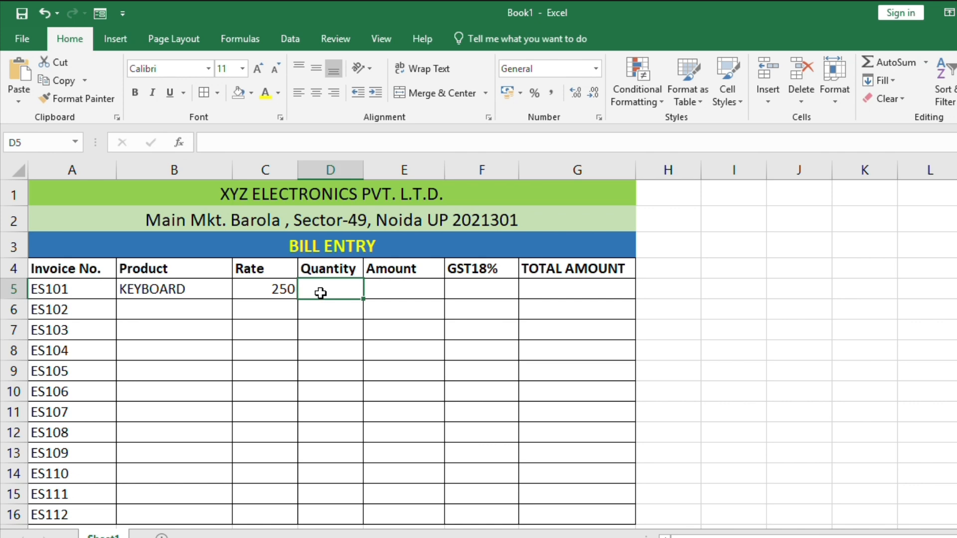
type("10")
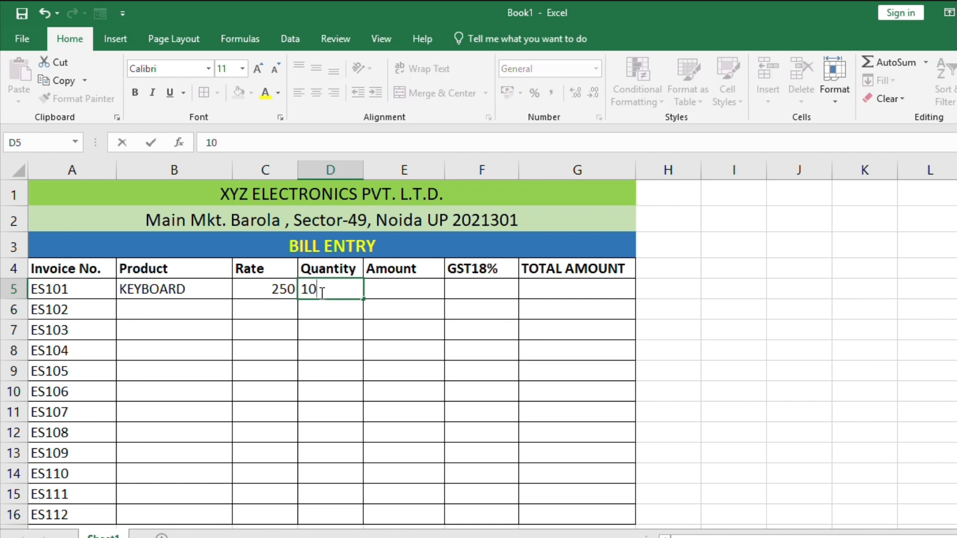
key("Tab")
- Apply the custom number format # "PCS" to the quantity cell D5, with a space before the unit
left_click(321, 293)
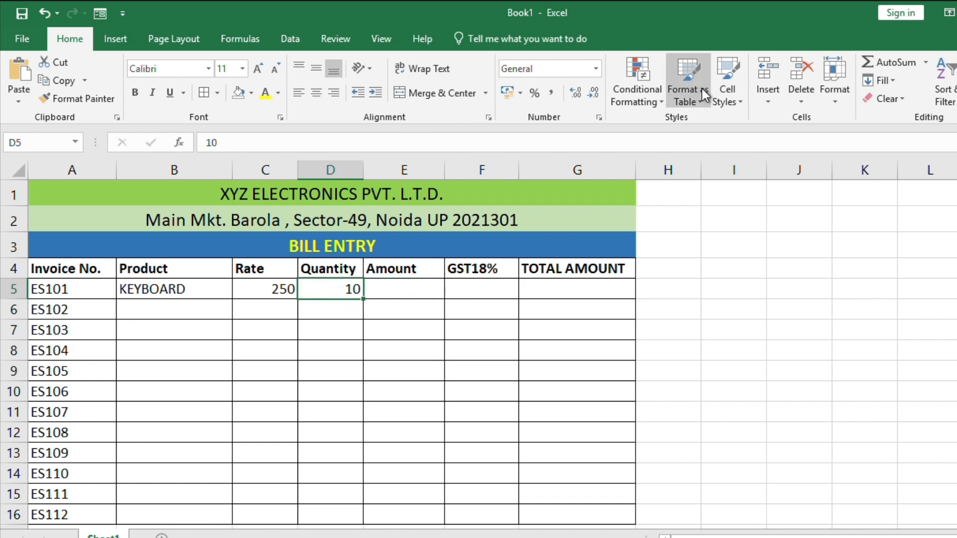
left_click(597, 118)
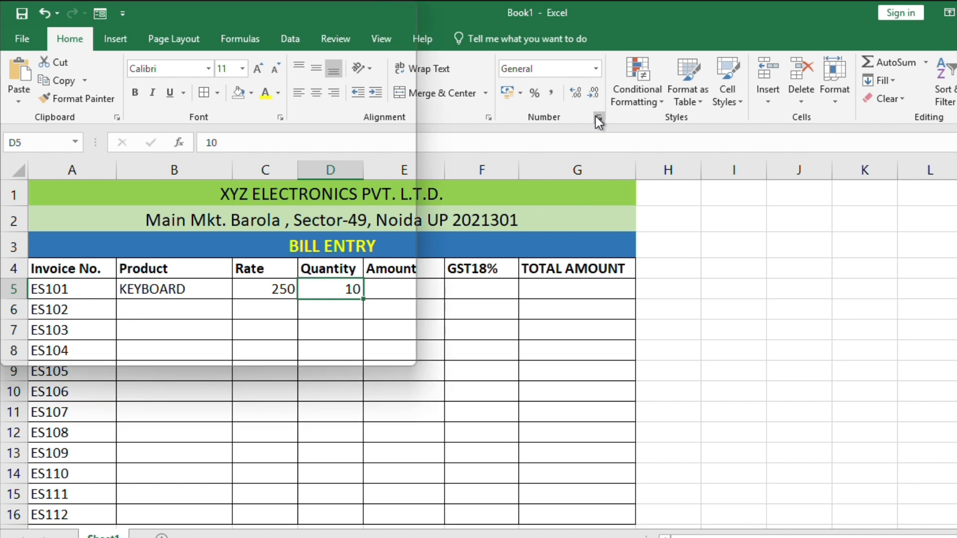
left_click(410, 306)
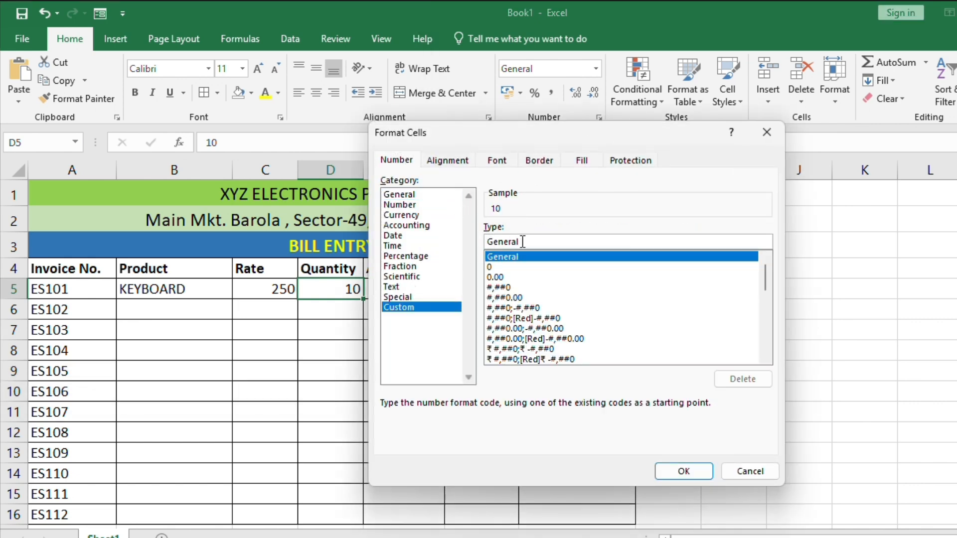
left_click(523, 241)
key("BackSpace")
key("BackSpace")
key("BackSpace")
key("BackSpace")
key("BackSpace")
key("BackSpace")
key("BackSpace")
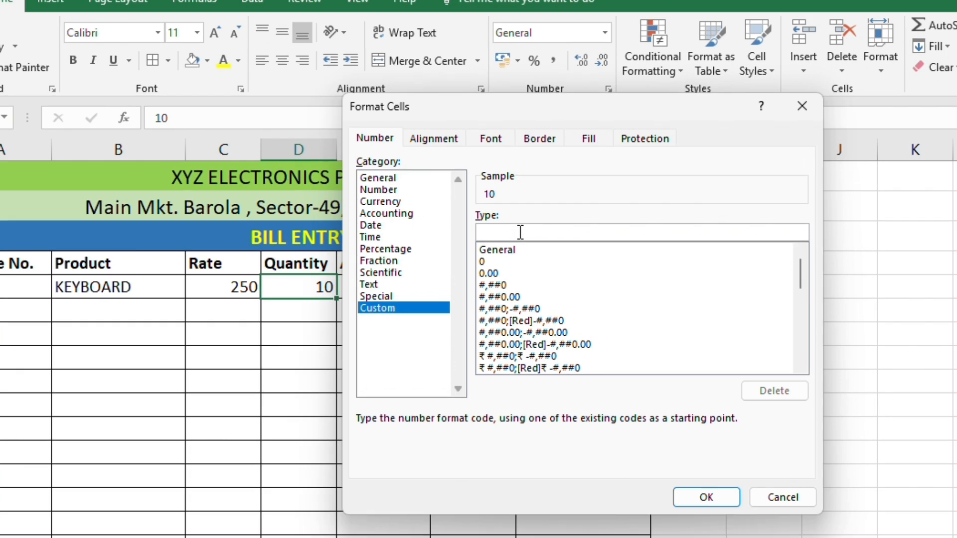
type("#")
type("\"PCS\"")
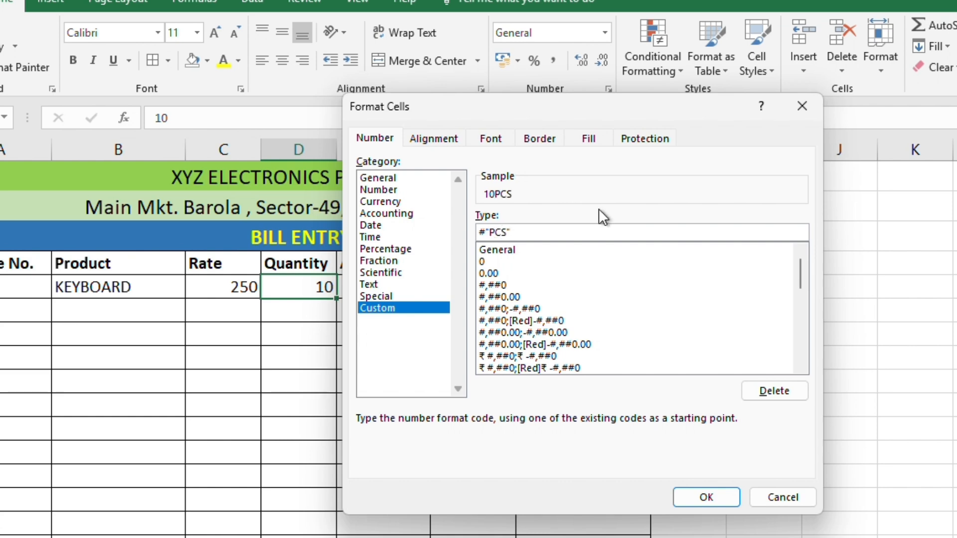
key("Left")
key("Left")
key("Left")
key("Left")
key("Left")
left_click(707, 495)
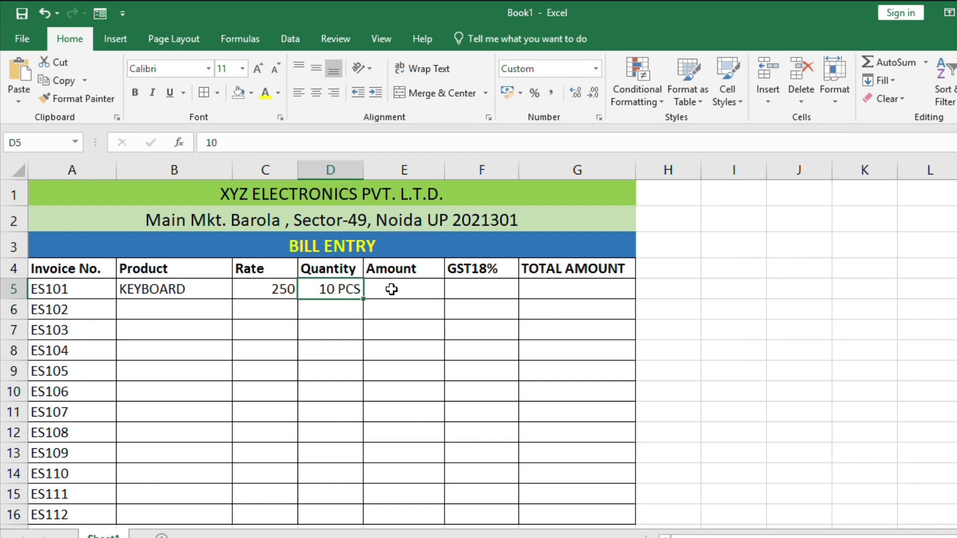
- Apply the custom number format # "Rs." to the rate cell C5
left_click(279, 288)
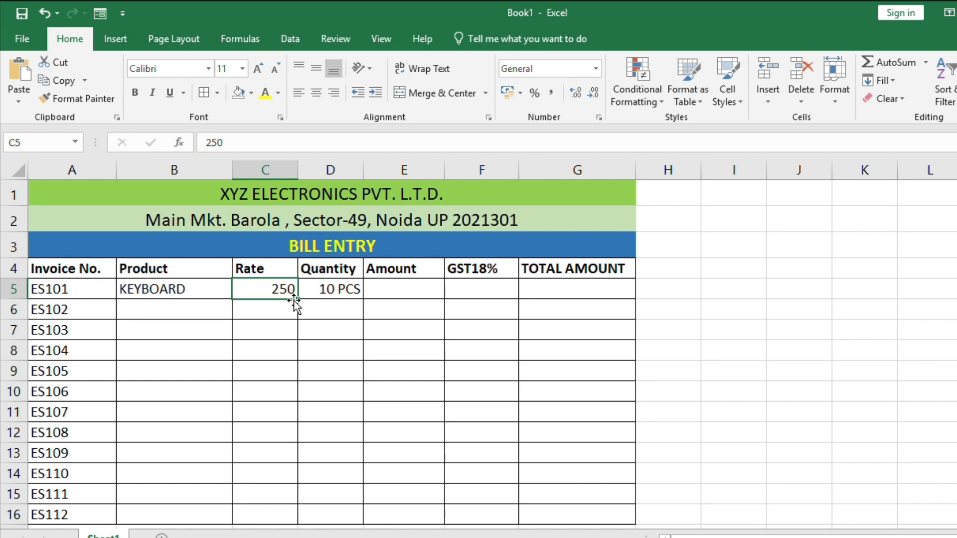
left_click(599, 117)
left_click(420, 307)
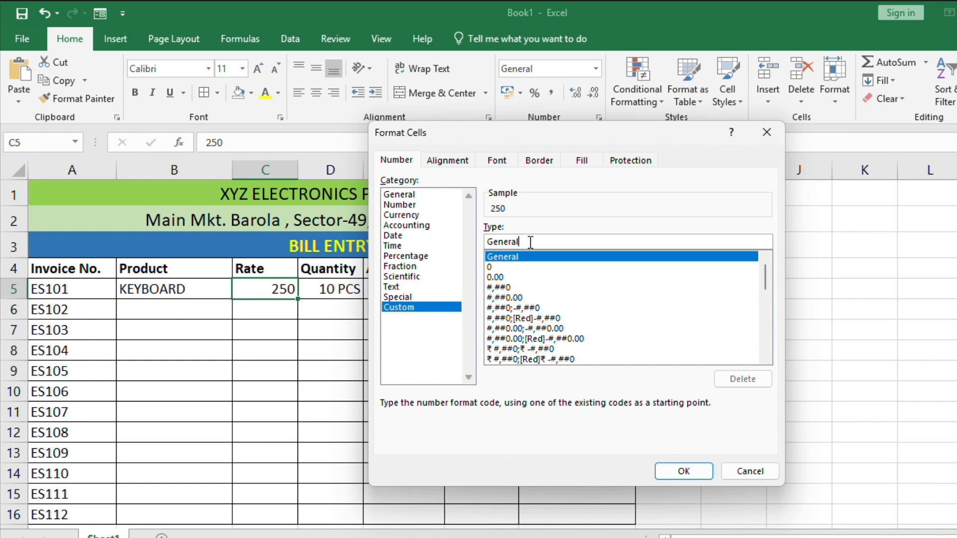
key("BackSpace")
key("BackSpace")
key("BackSpace")
key("BackSpace")
key("BackSpace")
key("BackSpace")
key("BackSpace")
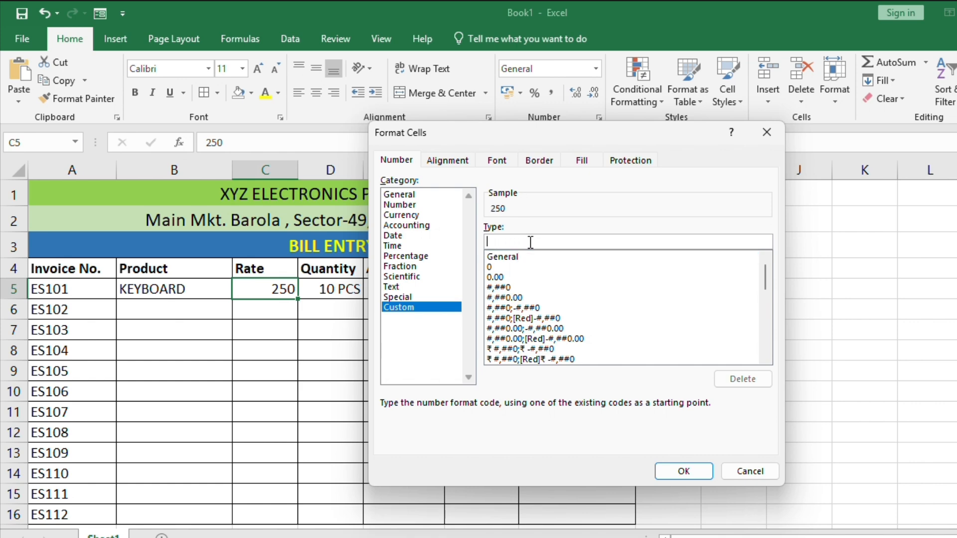
type("#")
type(" \"")
type("r")
type("Rs")
type("\"")
left_click(669, 468)
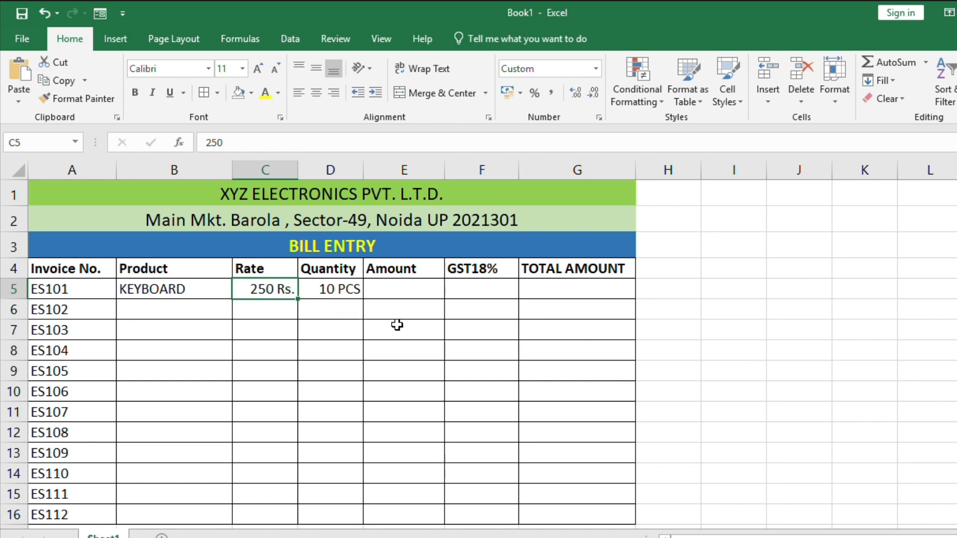
- Calculate the keyboard row's amount in E5 with the formula =C5*D5
left_click(425, 285)
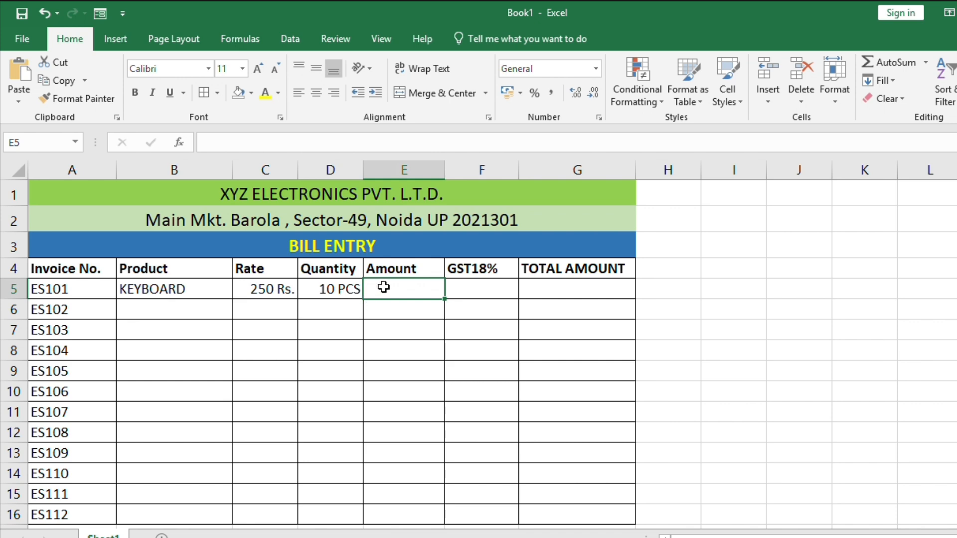
type("=")
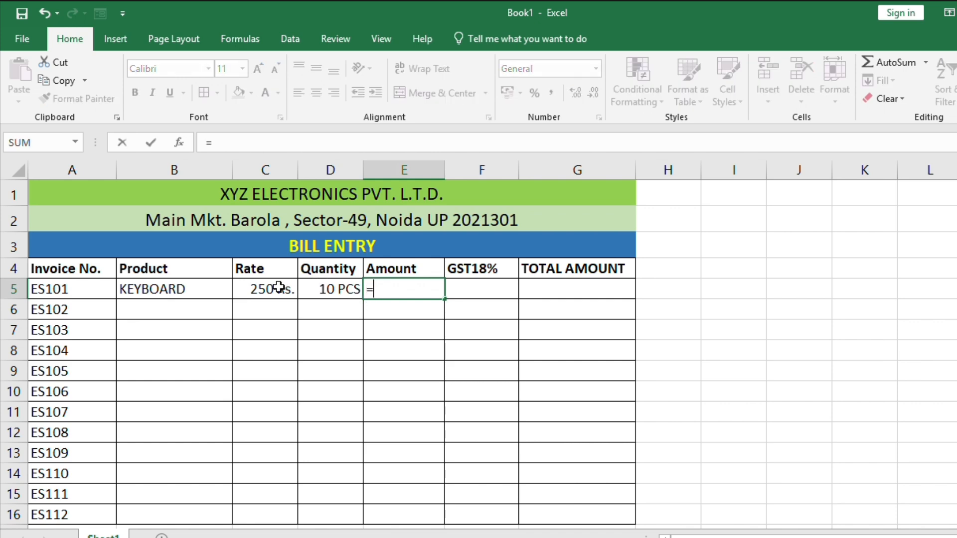
left_click(278, 287)
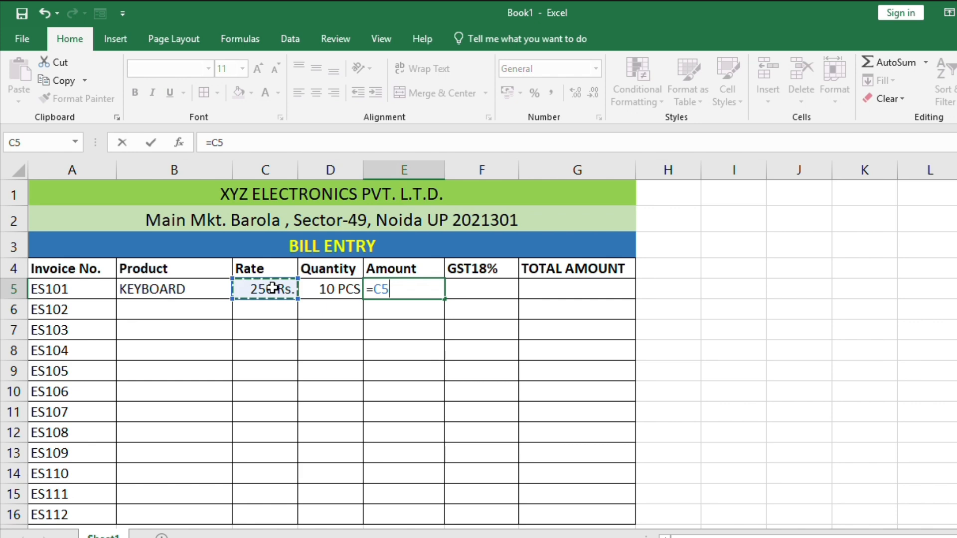
type("*")
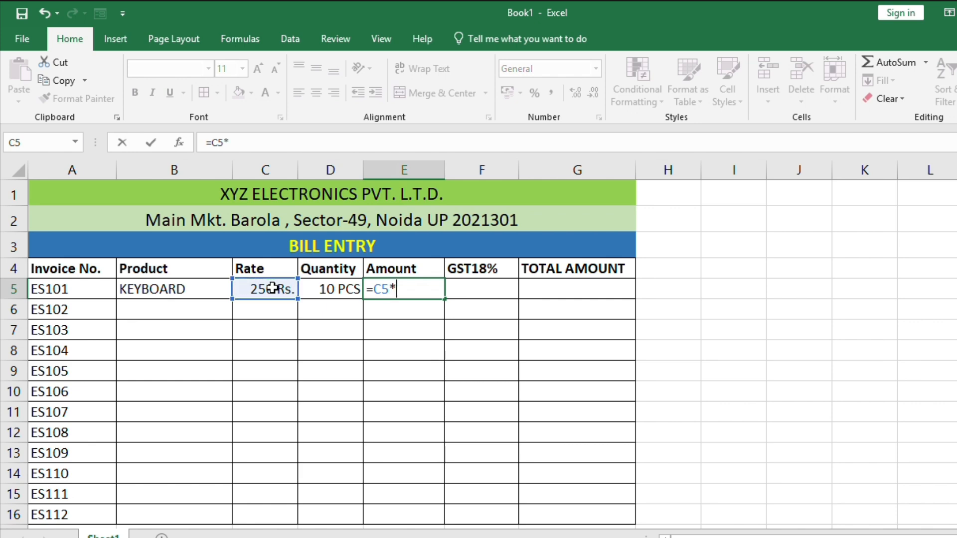
left_click(345, 291)
key("Return")
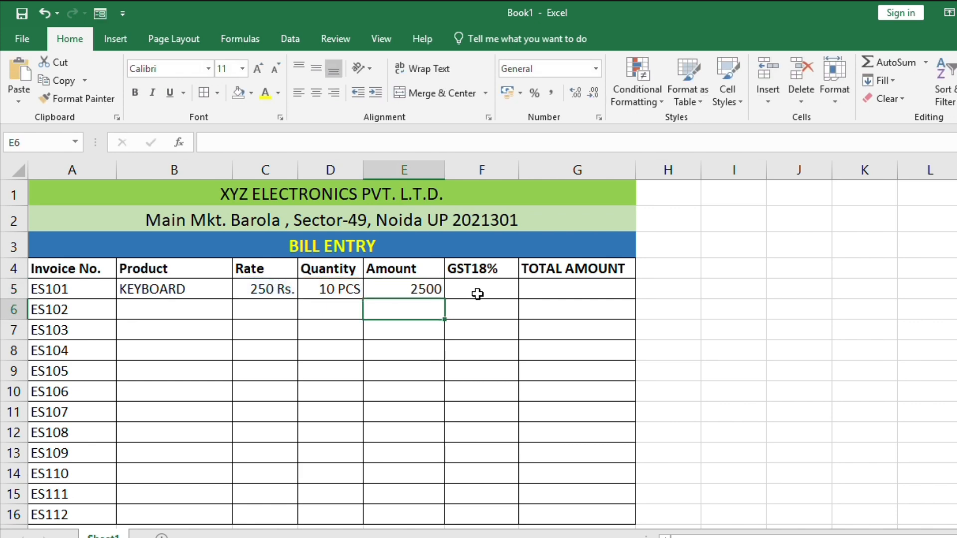
key("Up")
left_click(478, 294)
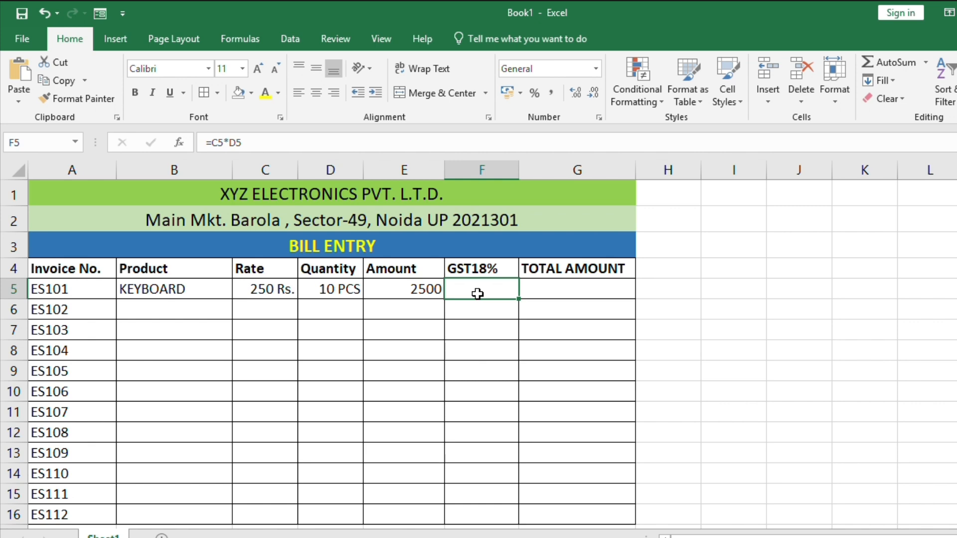
key("Left")
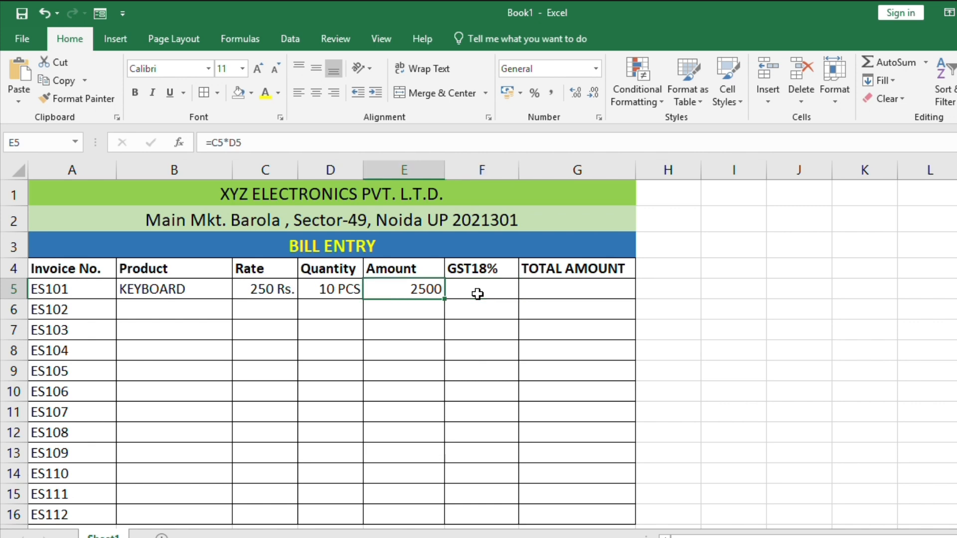
- Calculate the keyboard row's 18% GST in F5 with the formula =E5*18/100
left_click(477, 294)
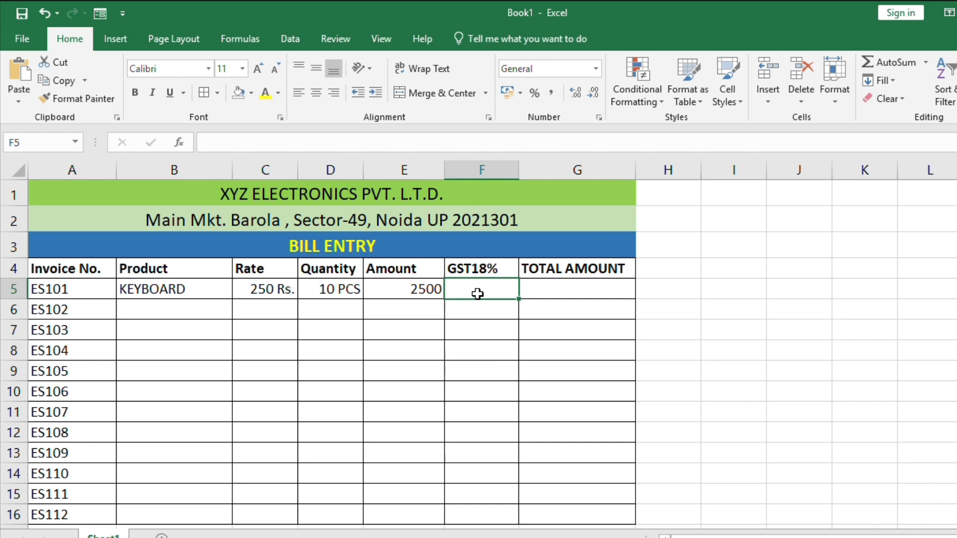
type("=")
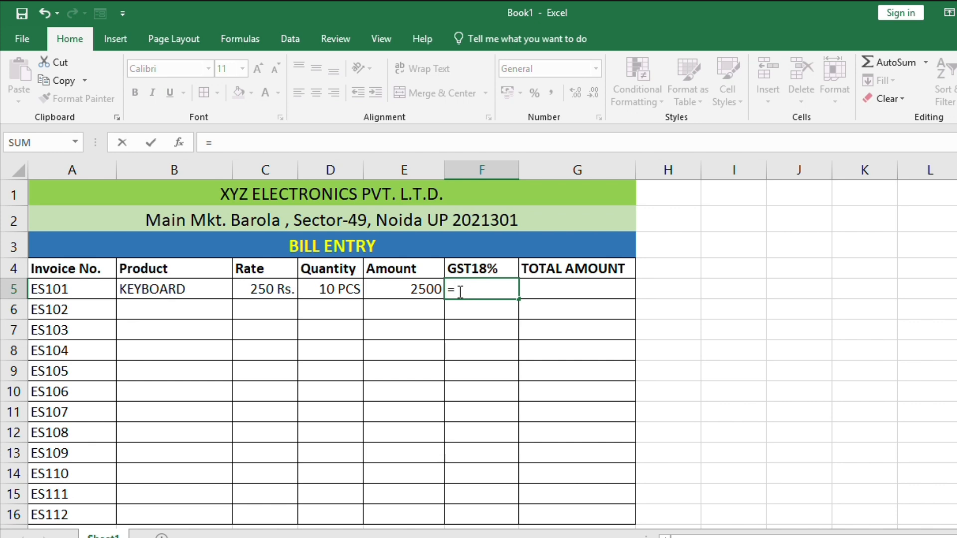
left_click(403, 289)
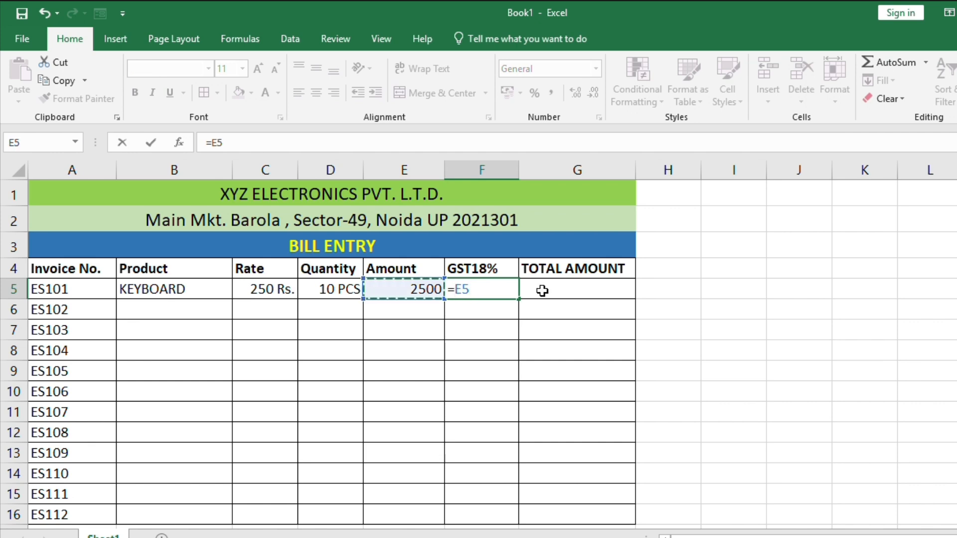
type("8")
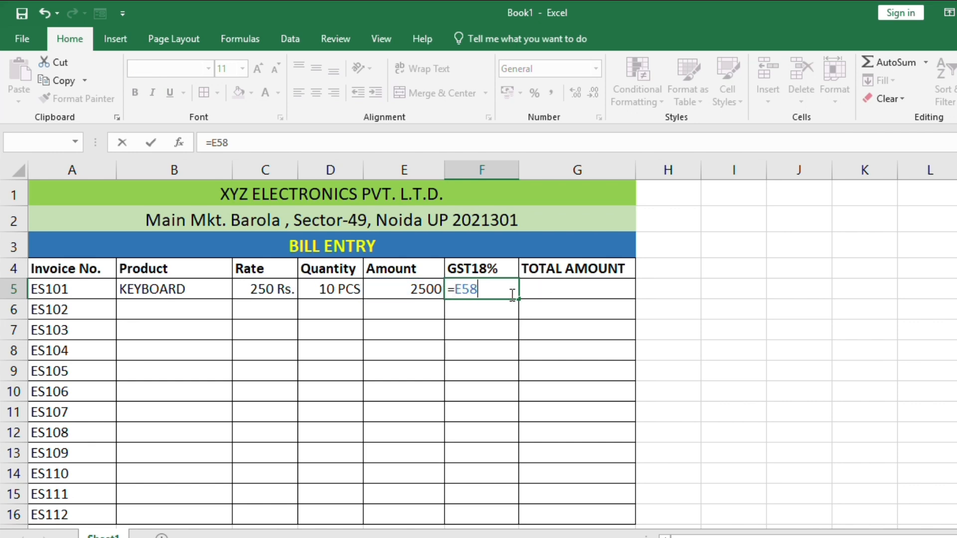
type("10")
key("BackSpace")
key("BackSpace")
key("BackSpace")
type("*18")
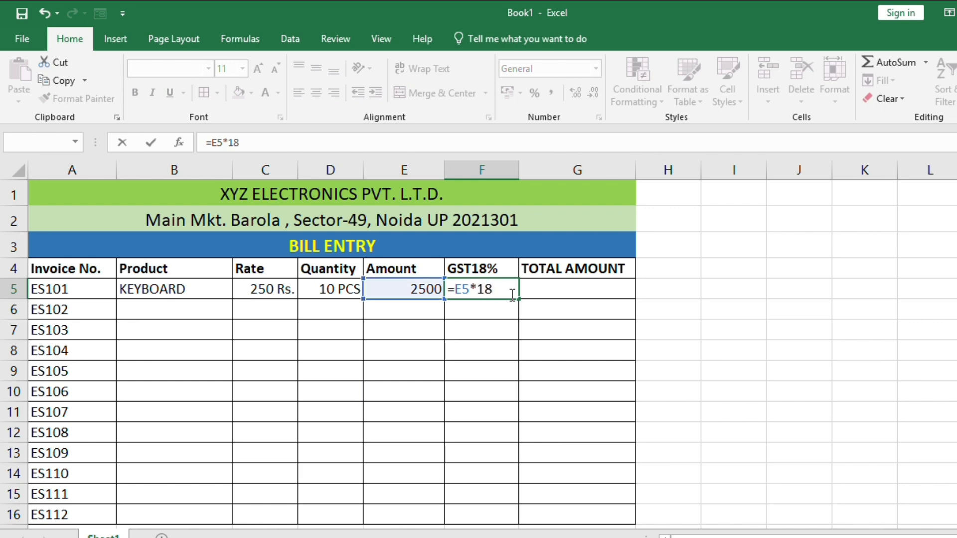
type("/100")
key("Return")
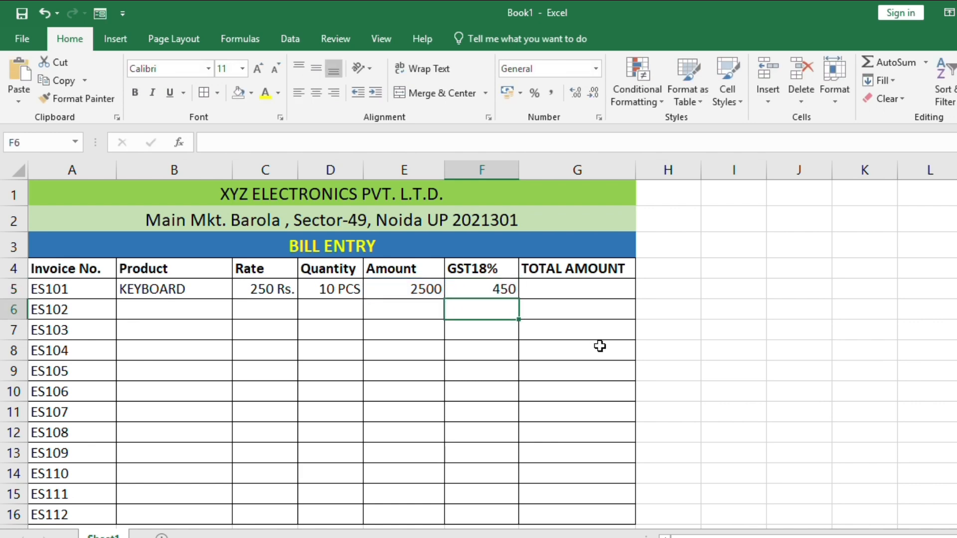
key("Up")
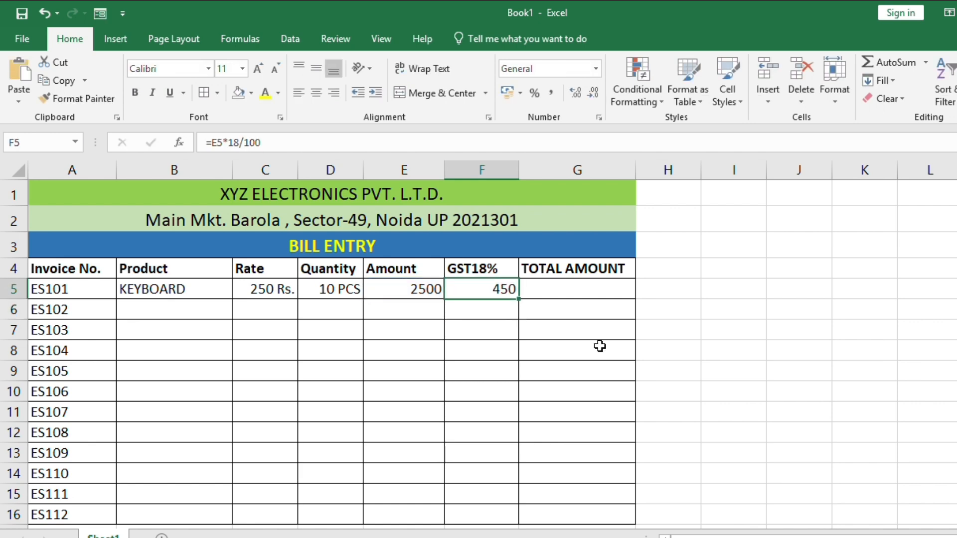
- Calculate the keyboard row's total amount in G5 with the formula =E5+F5
left_click(569, 290)
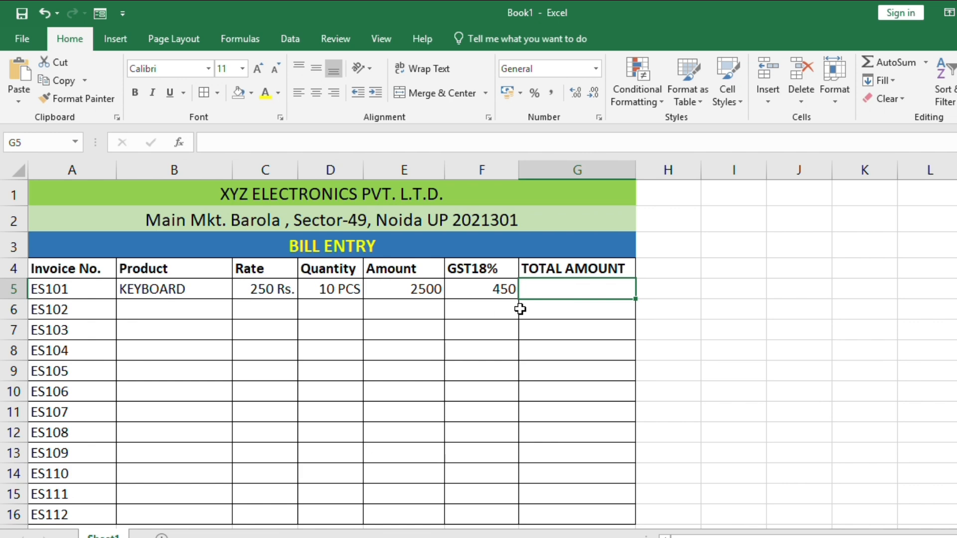
double_click(564, 287)
type("=")
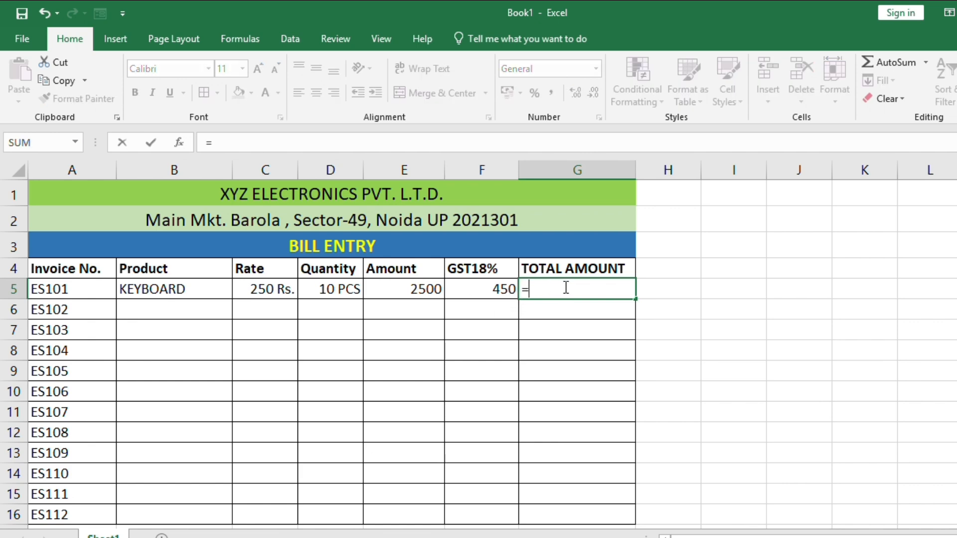
left_click(417, 290)
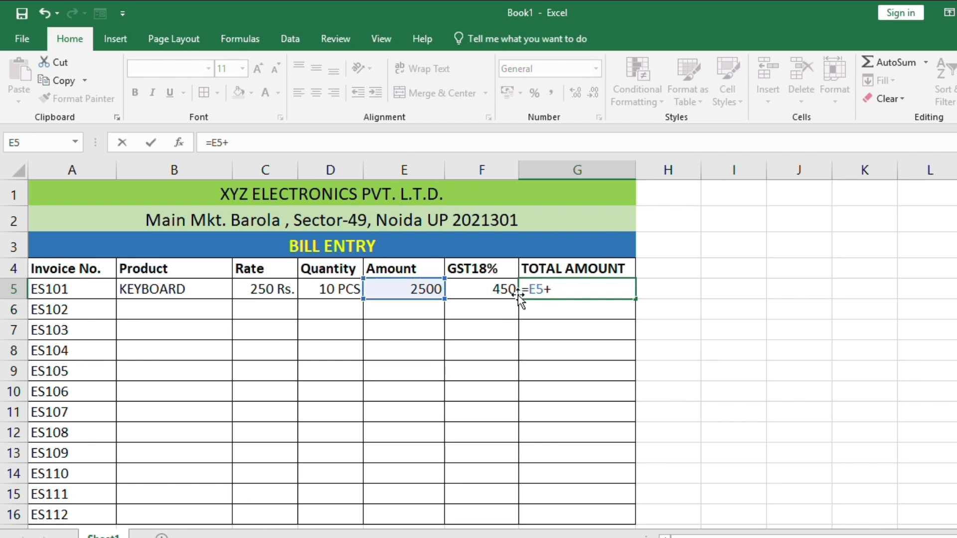
left_click(486, 283)
key("Return")
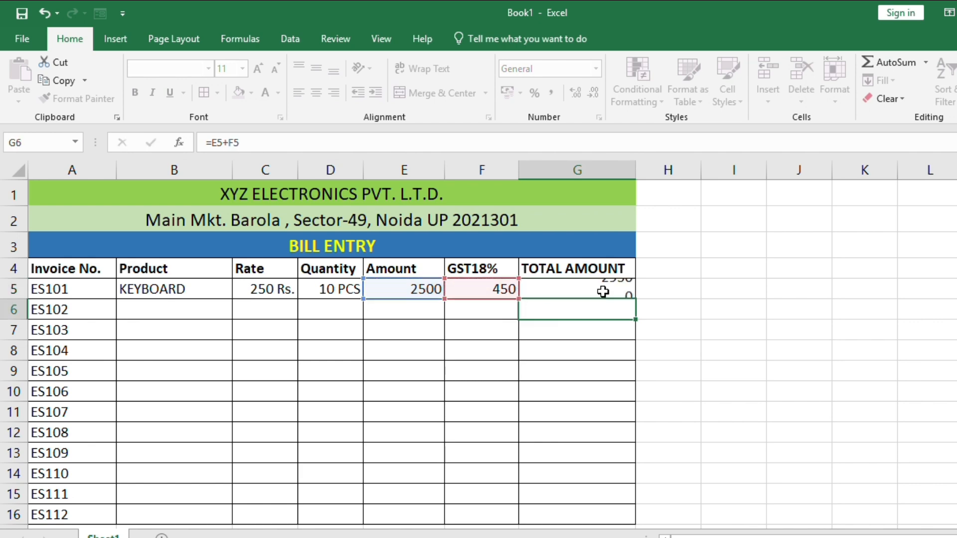
- Fill the Amount, GST18% and TOTAL AMOUNT formulas from row 5 down through row 16
left_click(428, 293)
left_click_drag(445, 301, 422, 445)
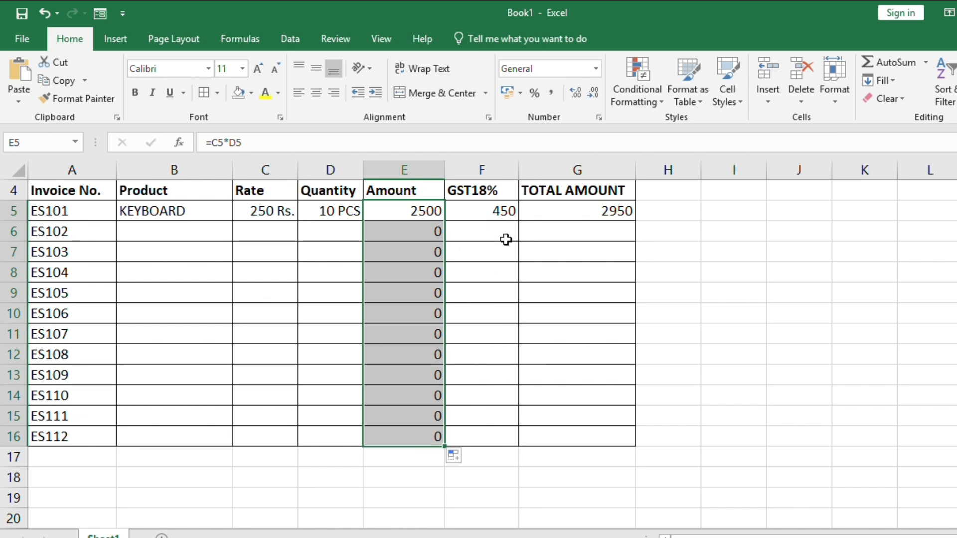
left_click(513, 208)
left_click_drag(517, 220, 509, 452)
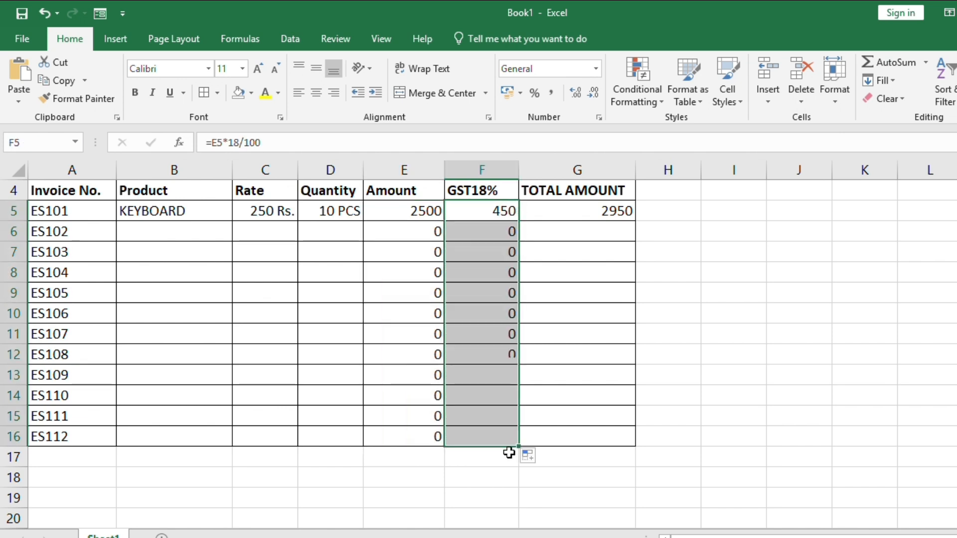
left_click(624, 217)
left_click_drag(636, 224, 608, 440)
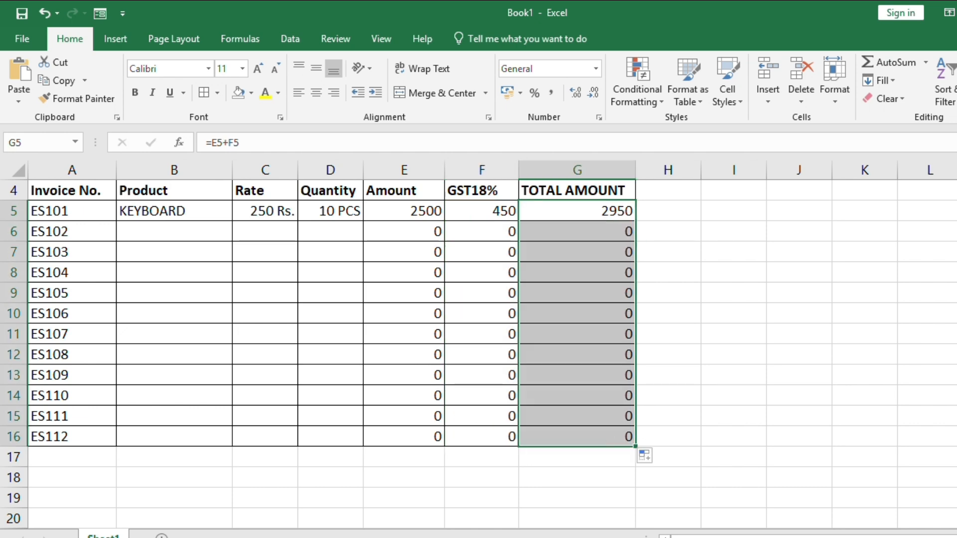
scroll(870, 243, "up", 1)
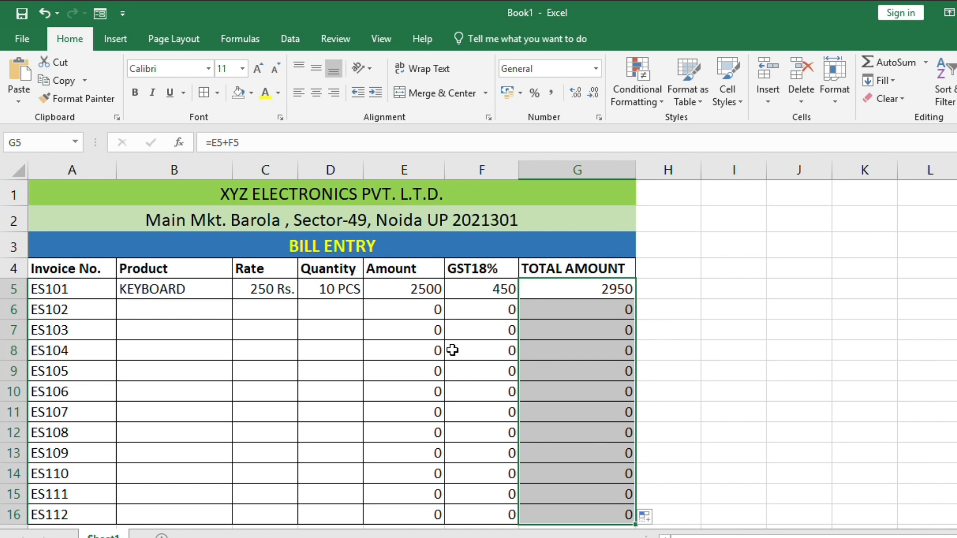
left_click(333, 369)
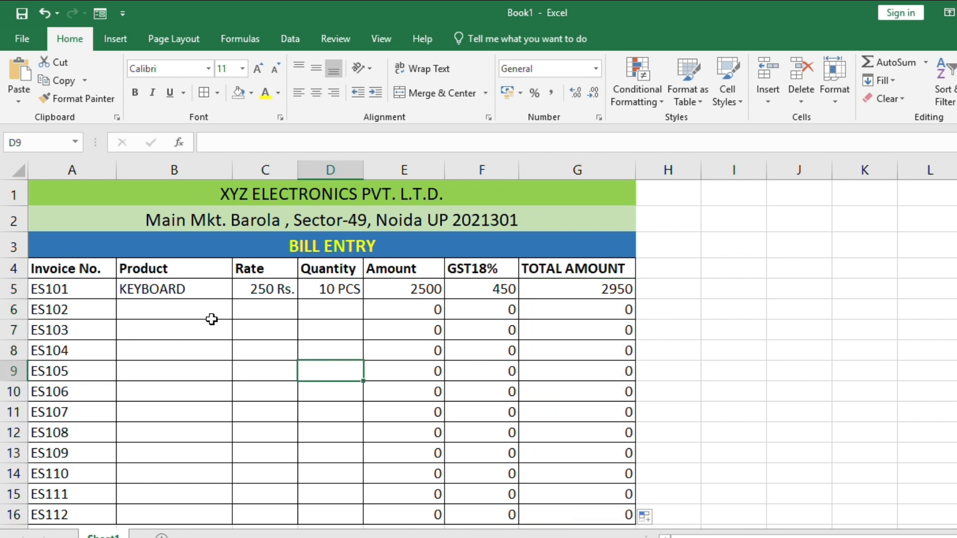
- Apply the comma number style to the keyboard row's amount, GST and total cells, E5, F5 and G5
left_click(424, 289)
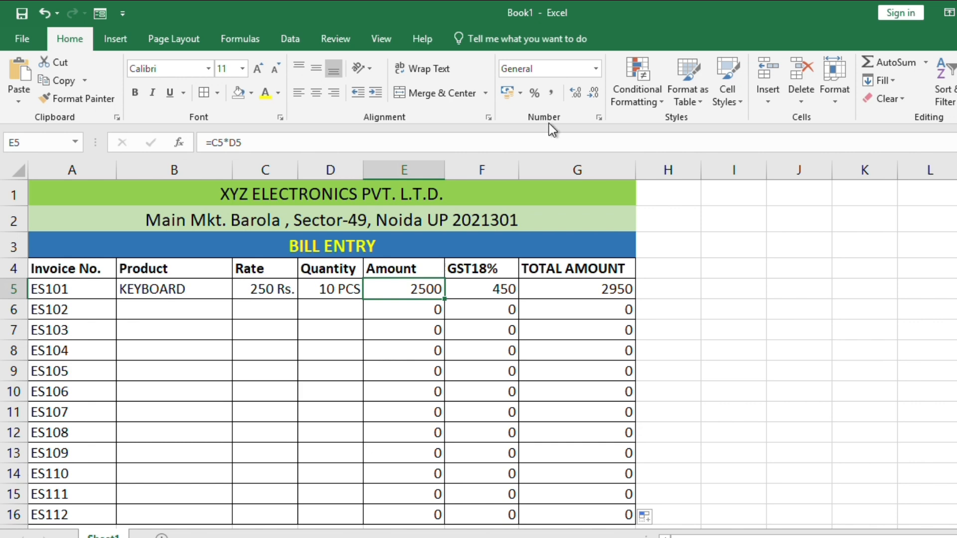
left_click(550, 94)
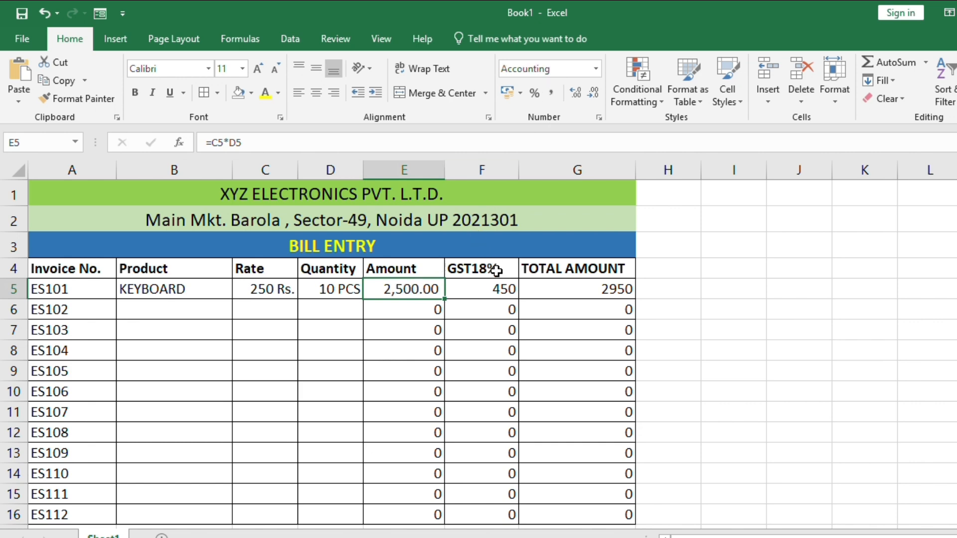
left_click(506, 290)
left_click(547, 95)
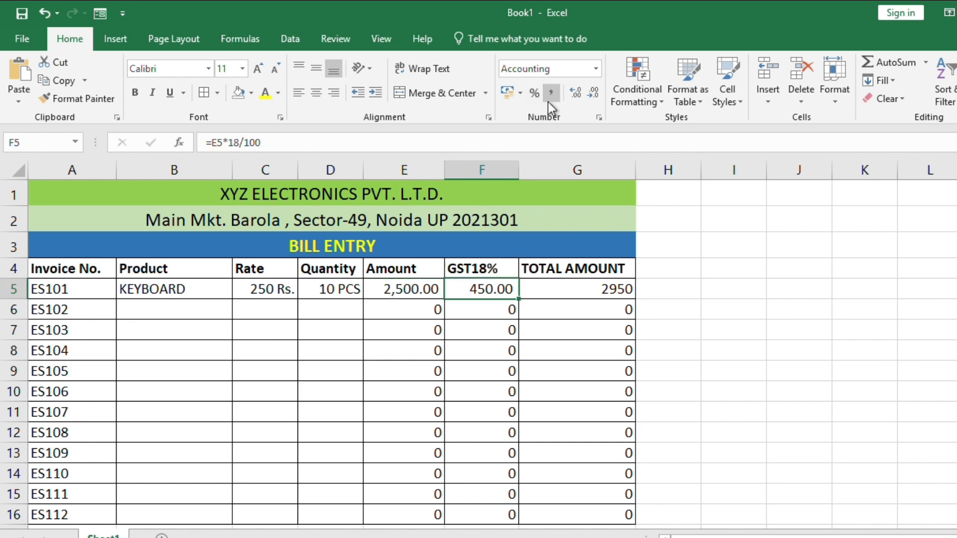
left_click(612, 291)
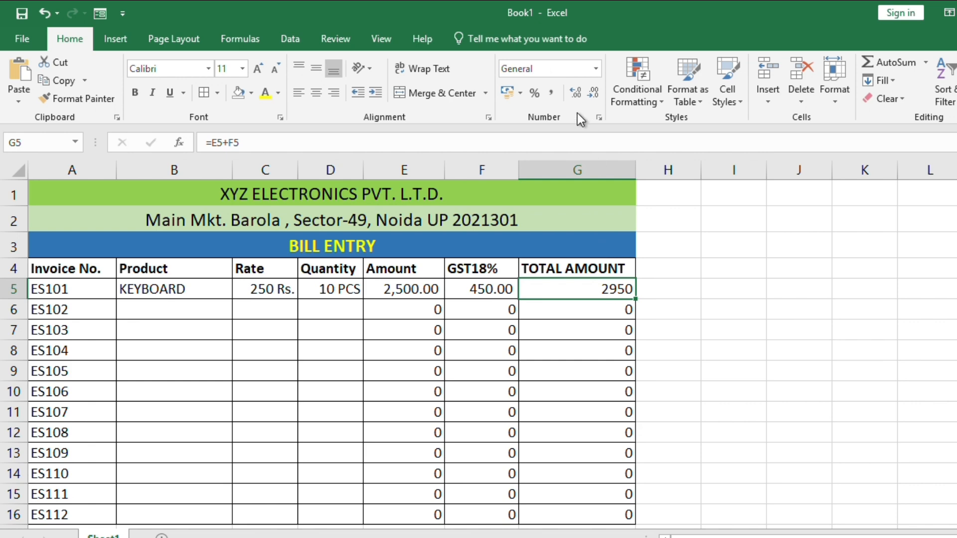
left_click(552, 94)
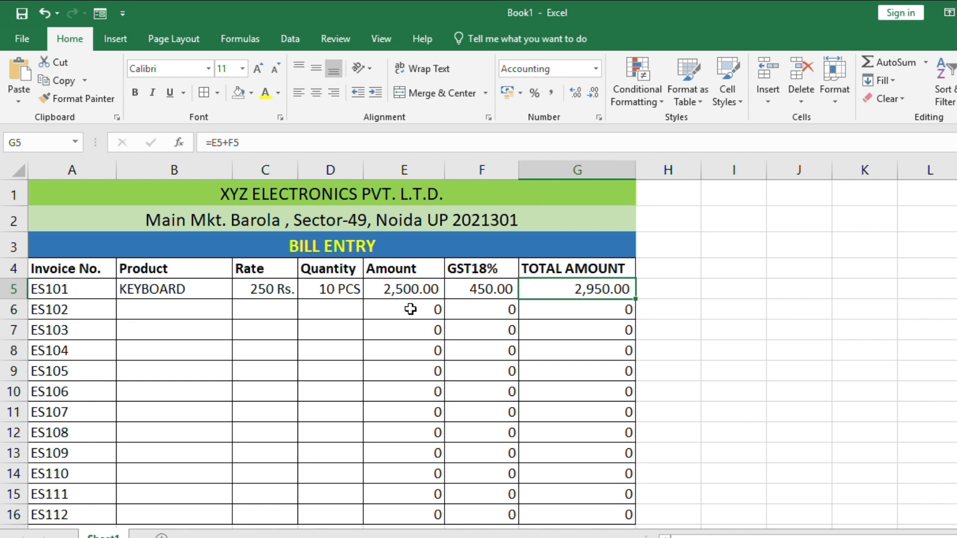
- Apply the comma number style to the remaining amount, GST and total cells, E6 through G16
left_click(415, 308)
left_click_drag(416, 309, 602, 210)
left_click(551, 93)
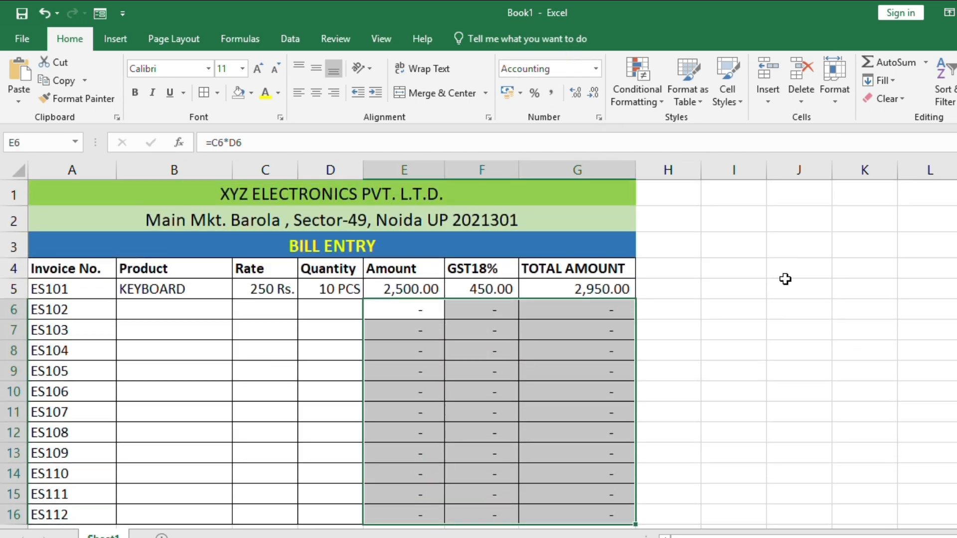
left_click(481, 332)
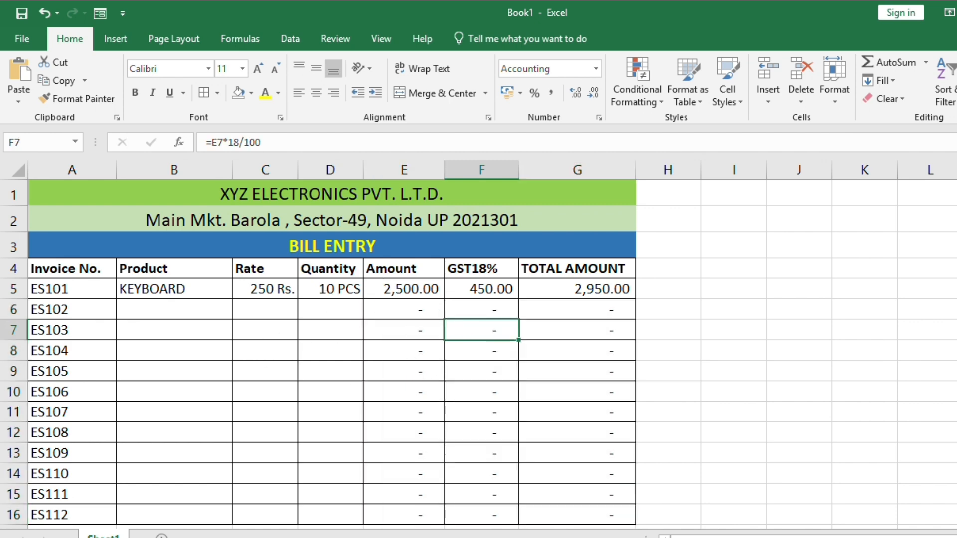
- Enter MOUSE in uppercase as the product and 150 as the rate in the second invoice row
left_click(152, 309)
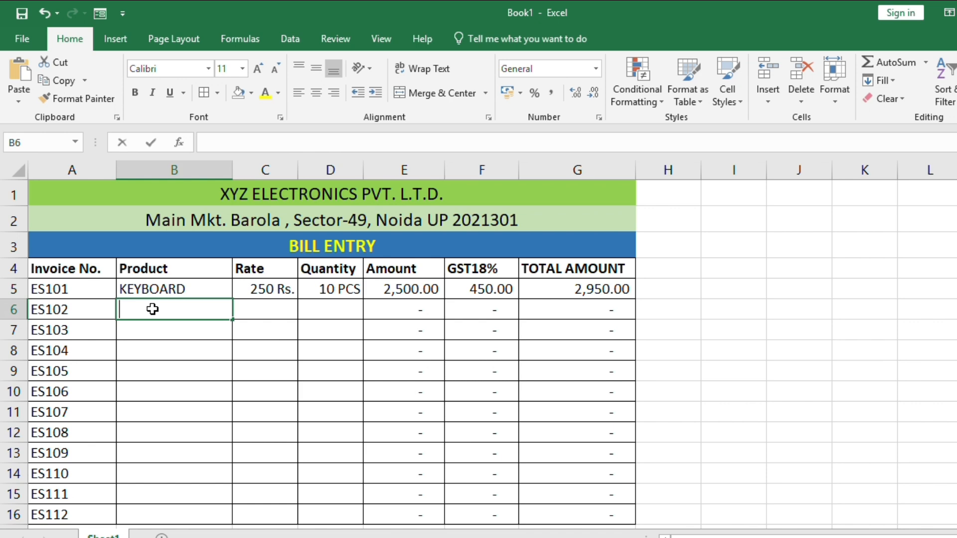
type("mouse")
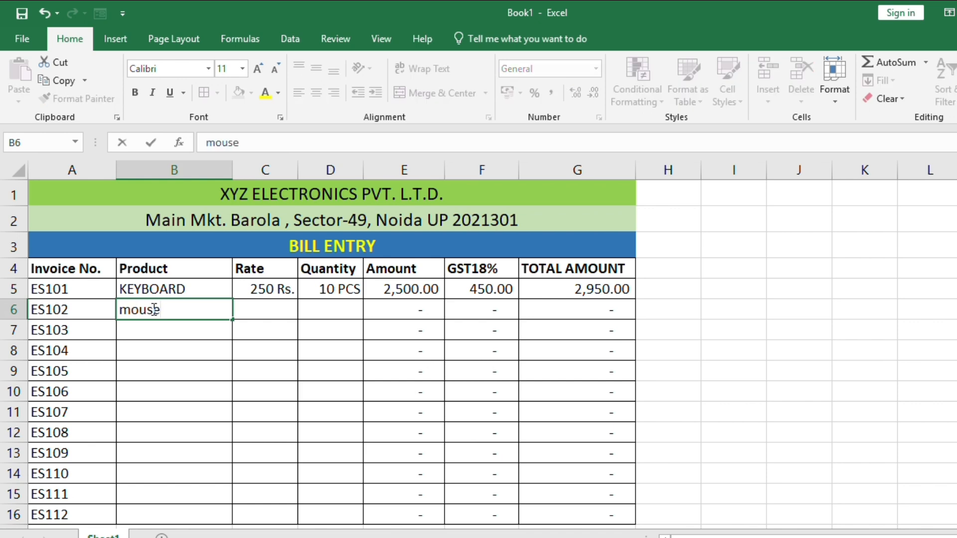
key("BackSpace")
key("BackSpace")
key("BackSpace")
key("BackSpace")
key("BackSpace")
type("MOUSE")
key("Tab")
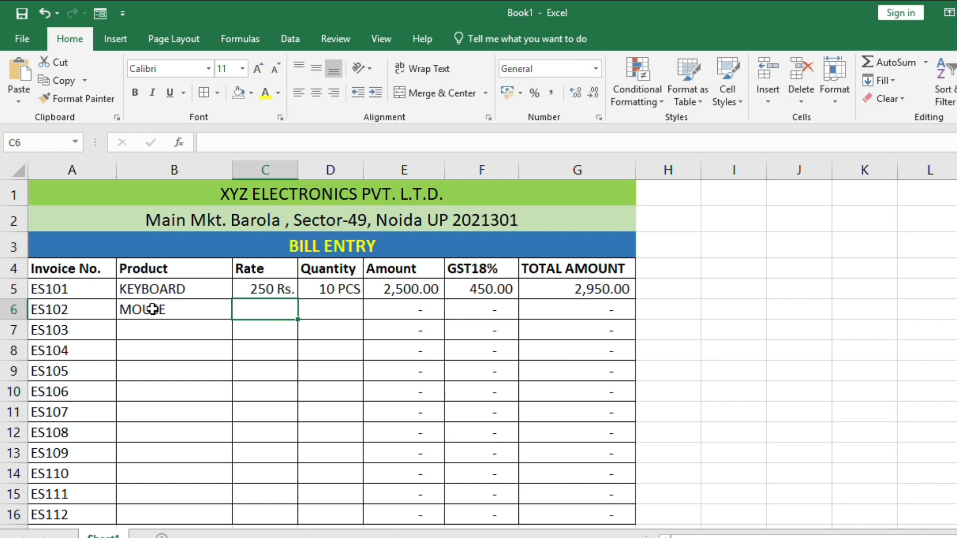
type("150")
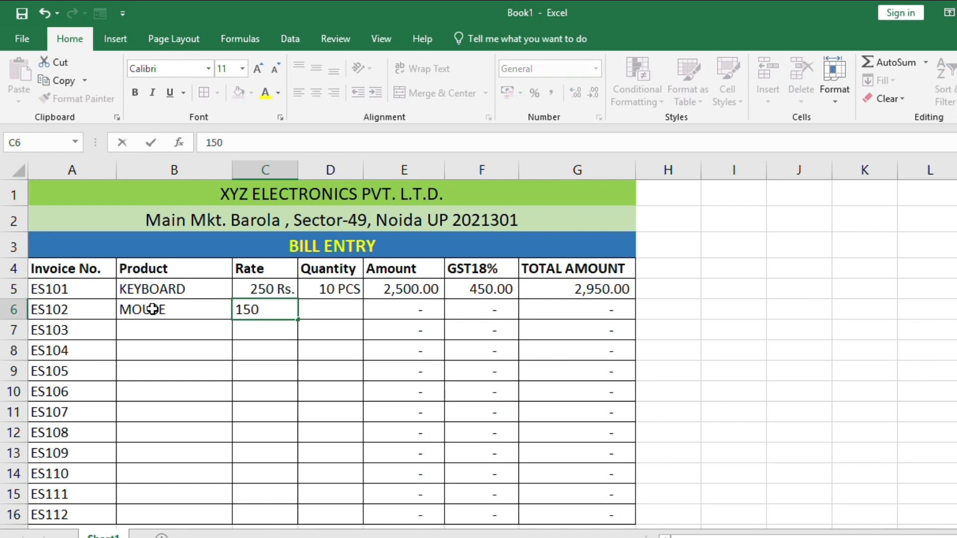
key("Tab")
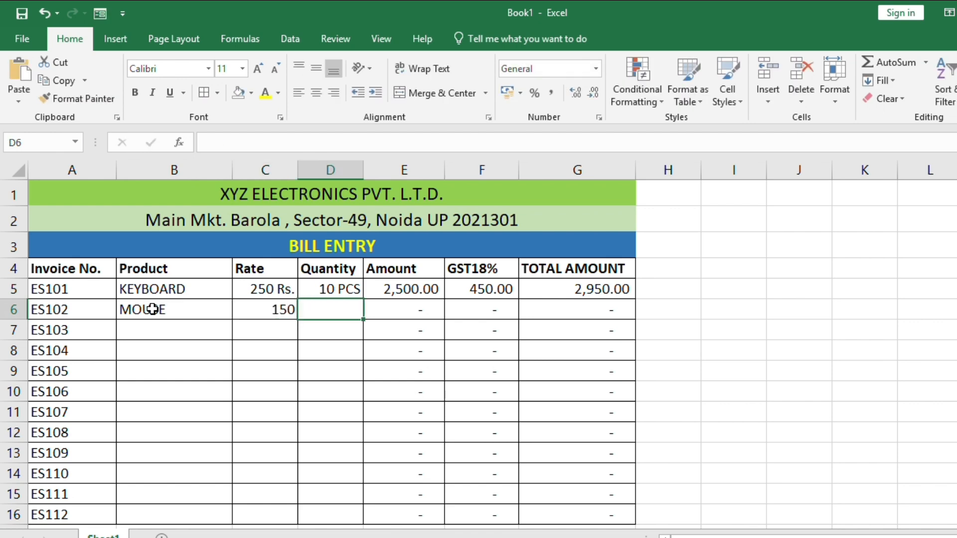
- Fill the keyboard row's Rs. rate format down to the mouse row's rate cell and set that rate to 150
left_click(287, 293)
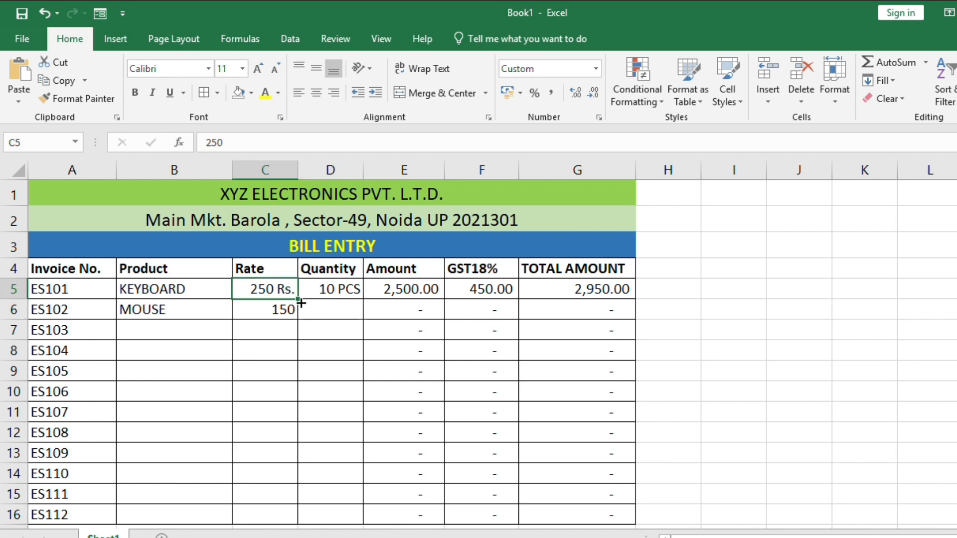
left_click(289, 306)
left_click(285, 289)
left_click_drag(299, 302, 299, 320)
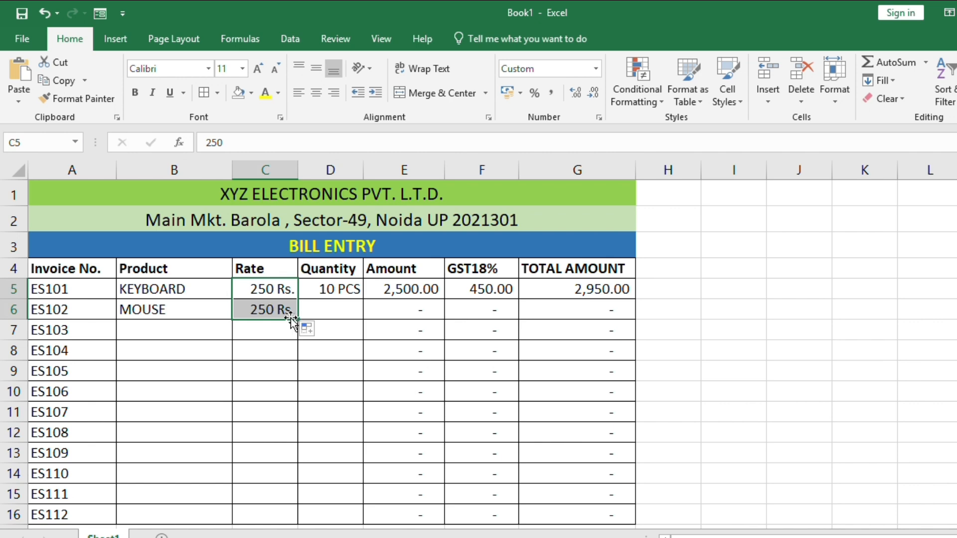
left_click(283, 312)
type("150")
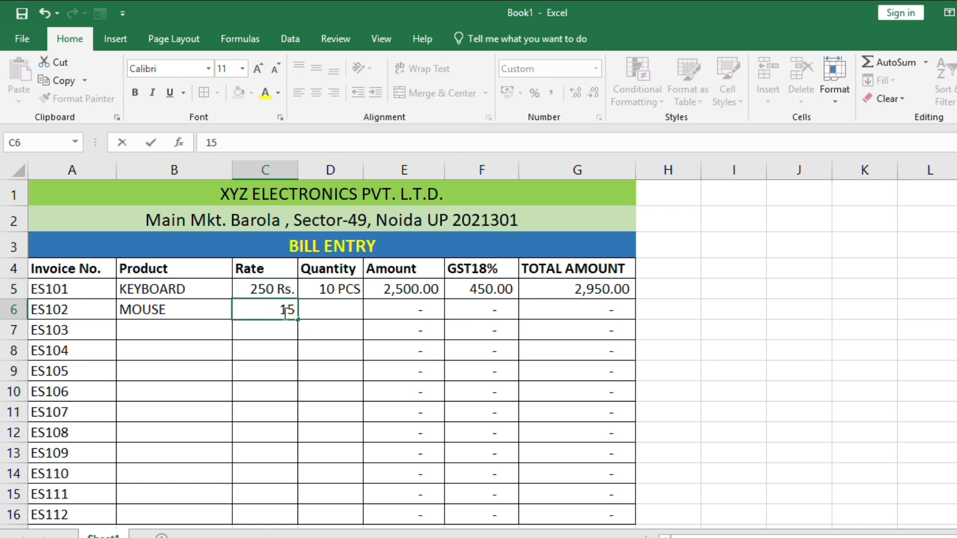
key("Return")
- Enter 15 as the quantity in the mouse row
left_click(324, 308)
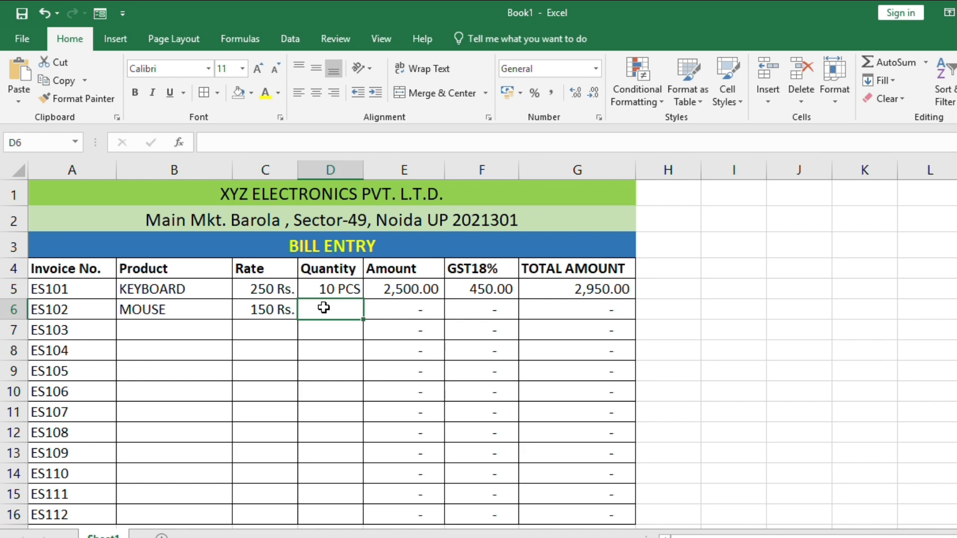
type("15")
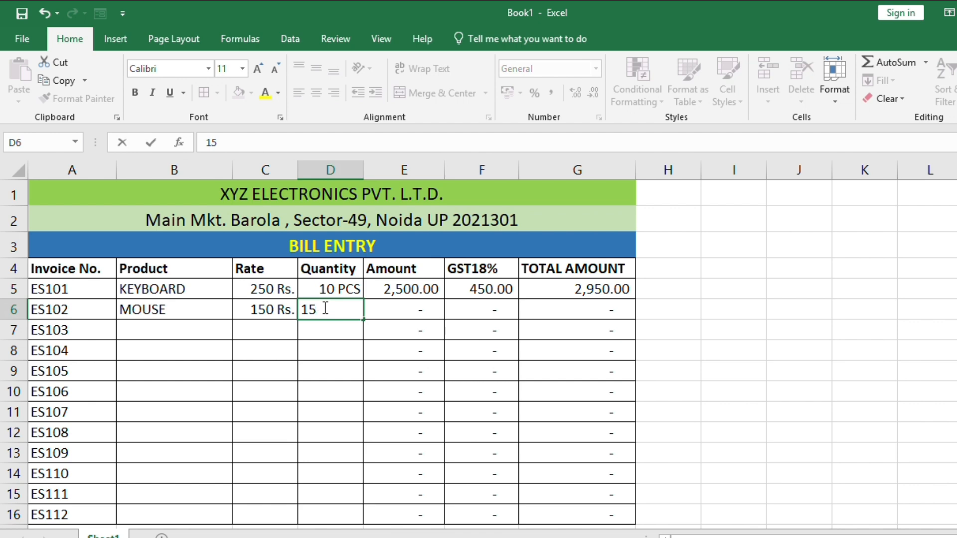
key("Return")
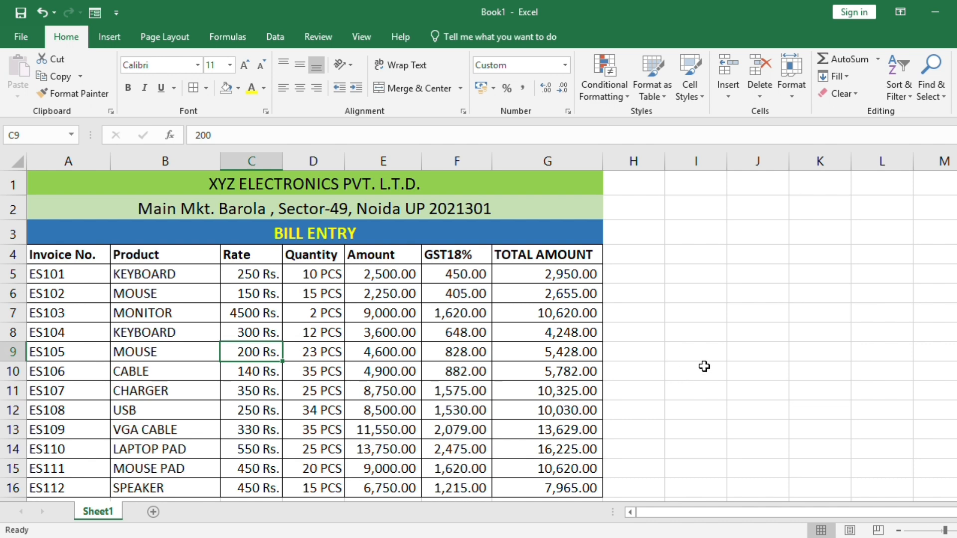
- Enter the label TOTAL AMOUNT in A18, below the invoice table
scroll(491, 392, "down", 1)
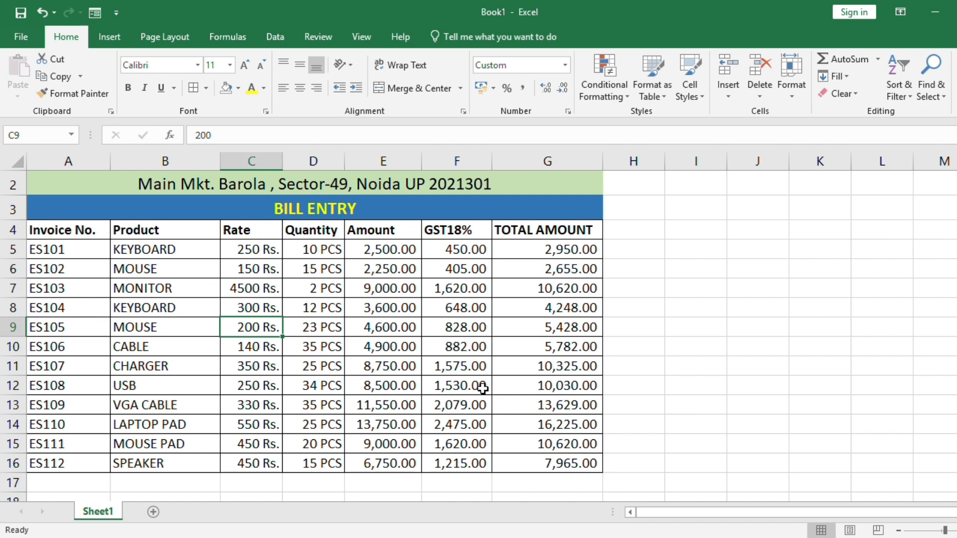
left_click(568, 477)
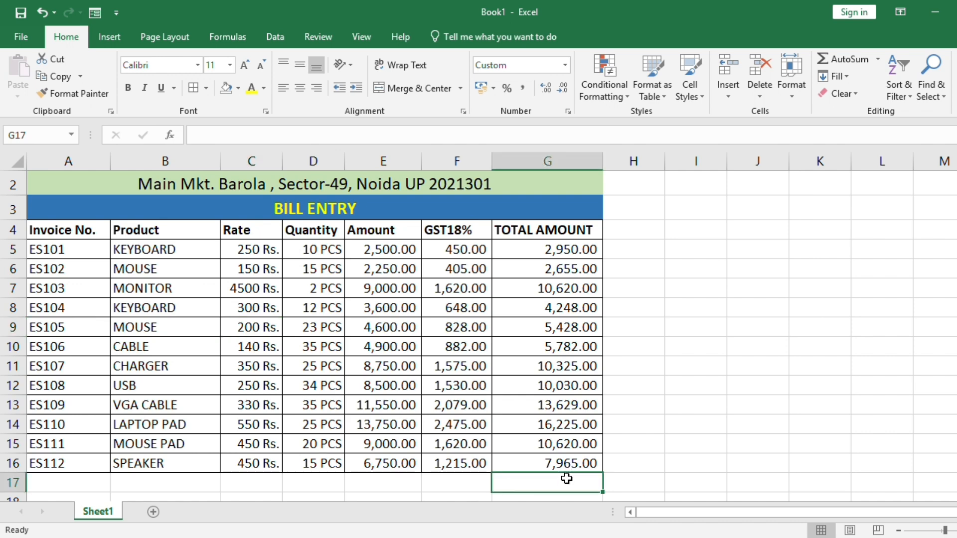
scroll(65, 478, "down", 1)
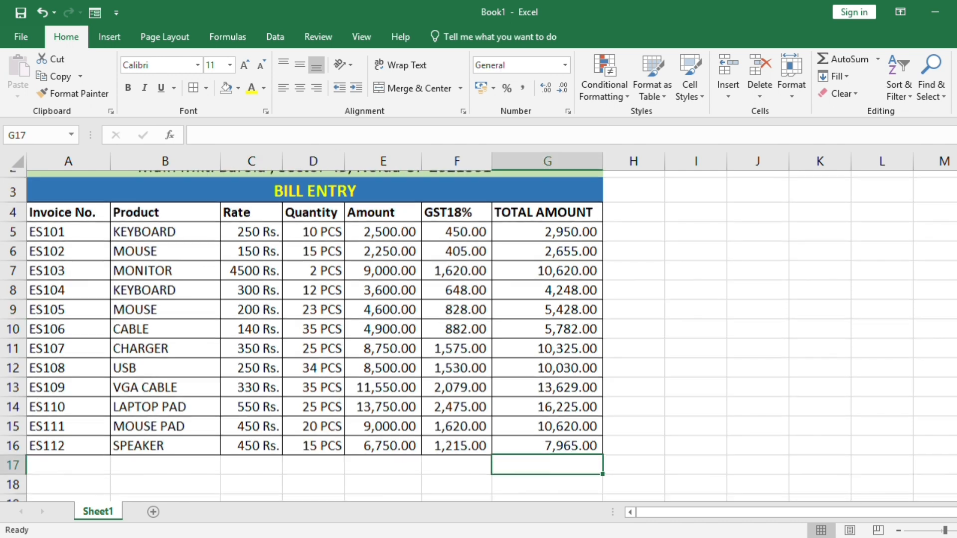
left_click(64, 478)
type("TOR")
type("TAL")
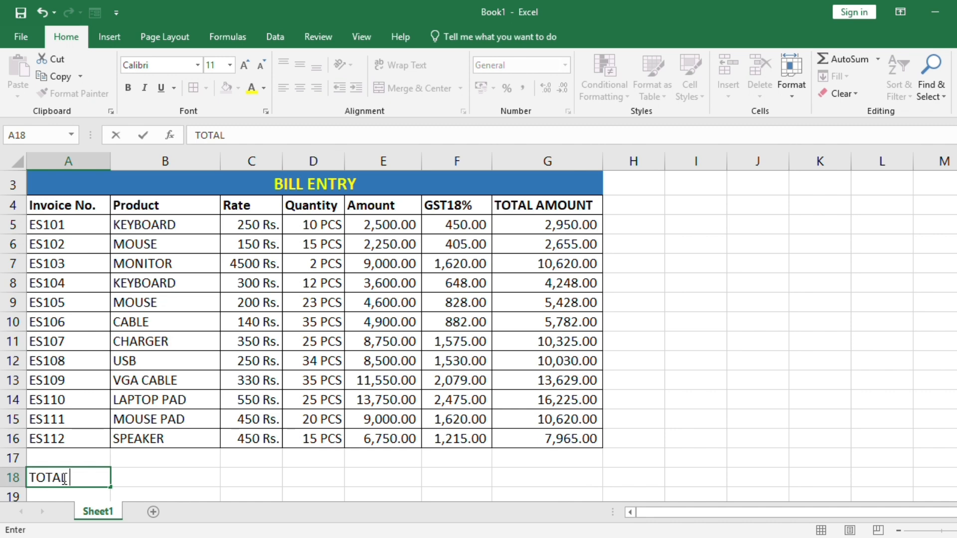
type(" M")
key("BackSpace")
type("AMOUNT")
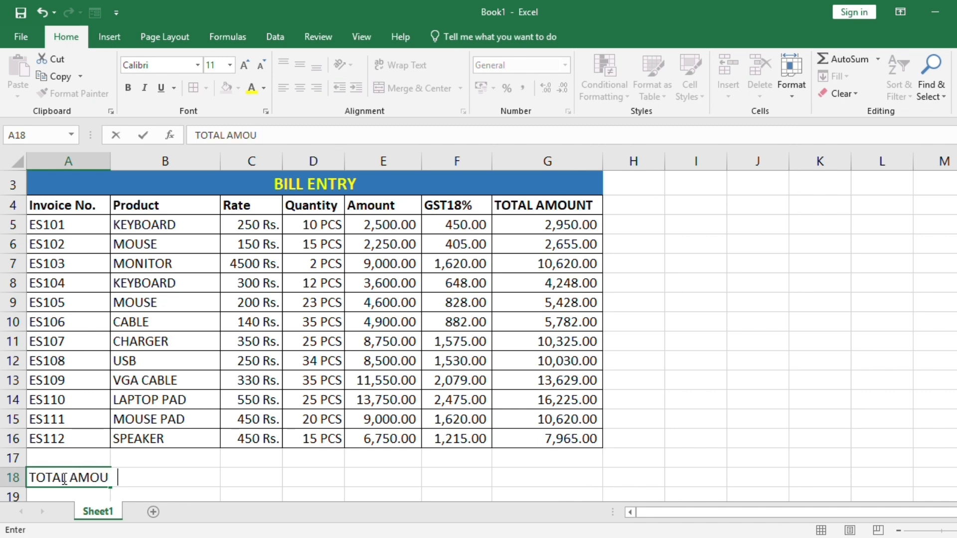
key("ctrl+Return")
key("Right")
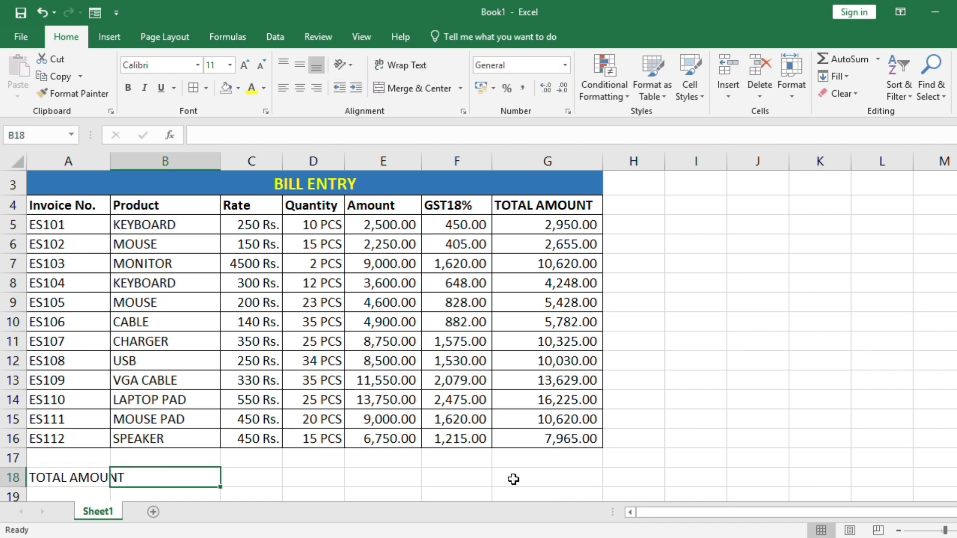
- Enter the formula =SUM(G5:G16) in G18 to add up the TOTAL AMOUNT column
left_click(521, 475)
type("=-")
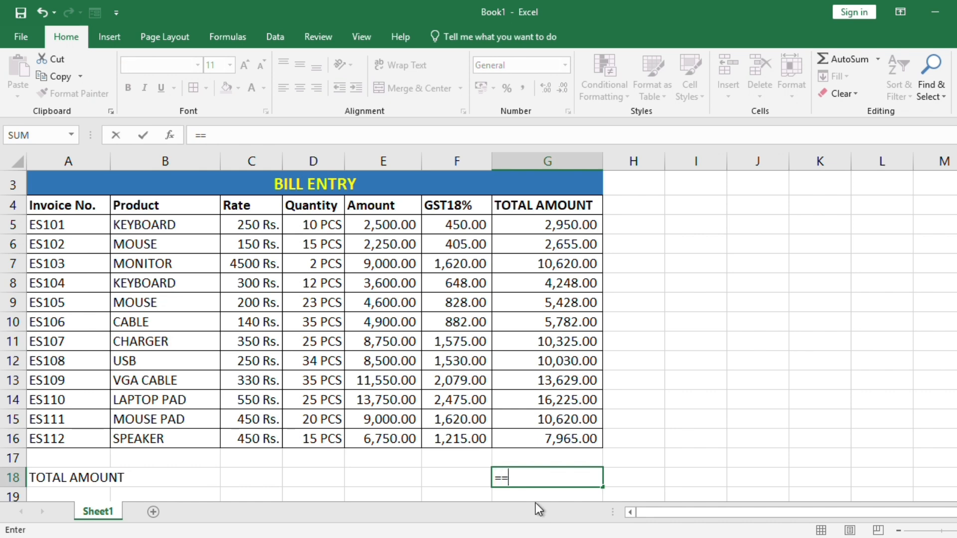
key("BackSpace")
type("SUM(")
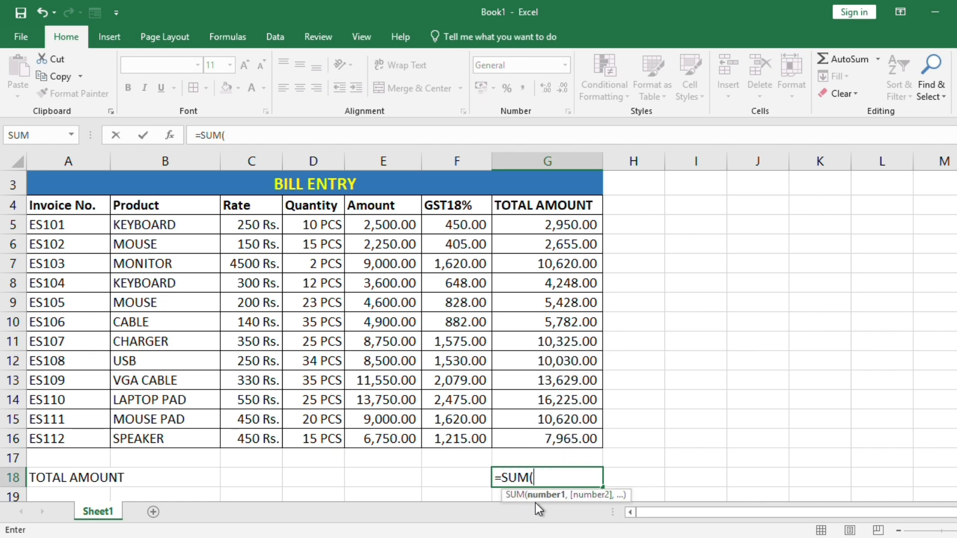
left_click_drag(560, 224, 553, 434)
type(")")
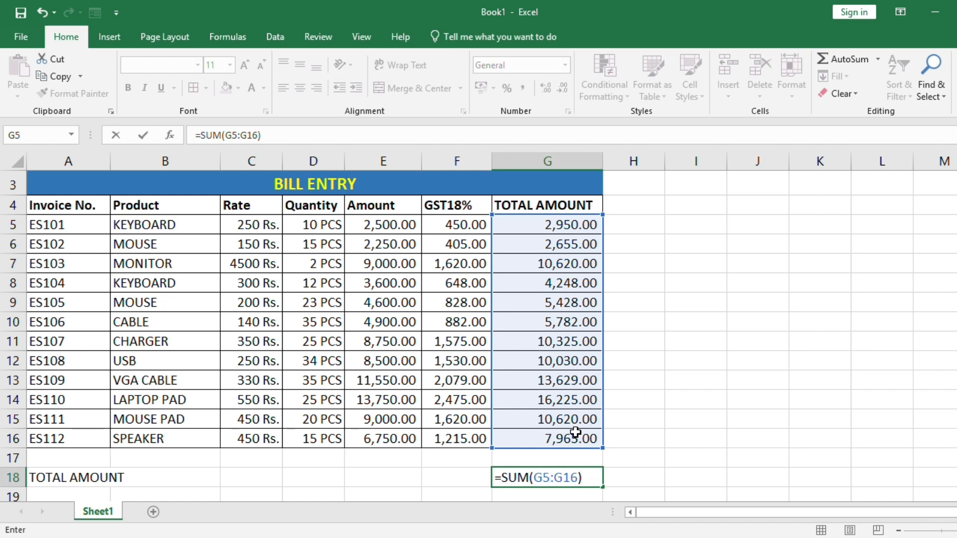
key("Return")
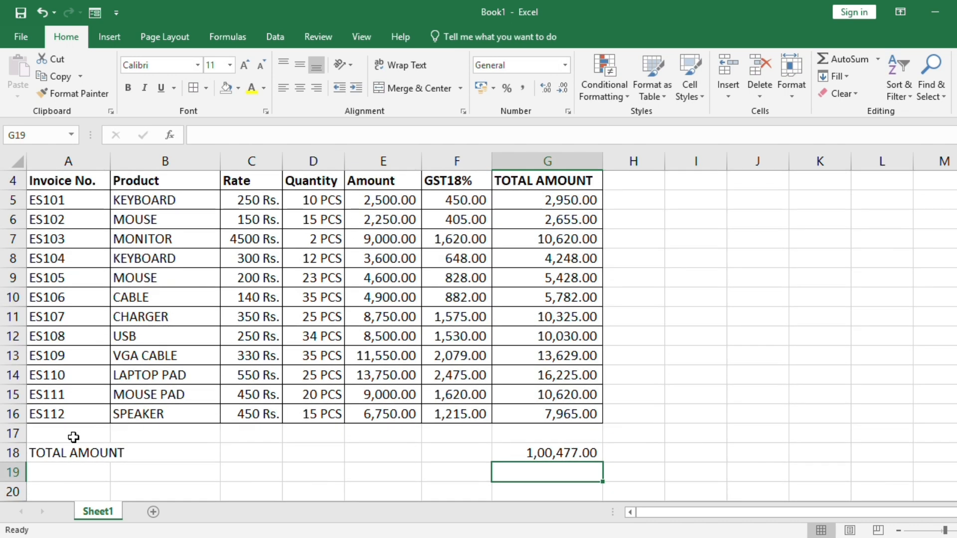
- Apply an outside border around the grand total row, A18 through G18
left_click_drag(54, 448, 581, 447)
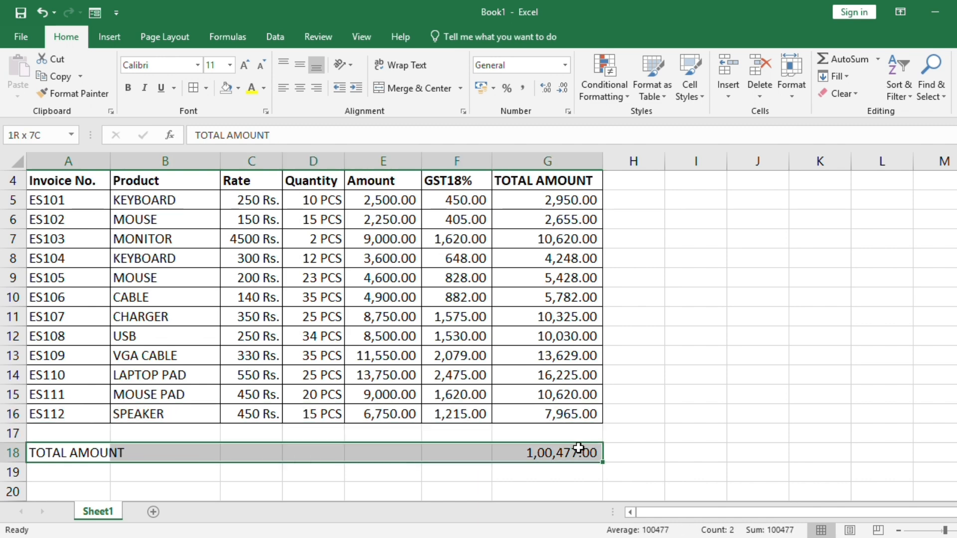
left_click(208, 85)
left_click(238, 213)
left_click(278, 472)
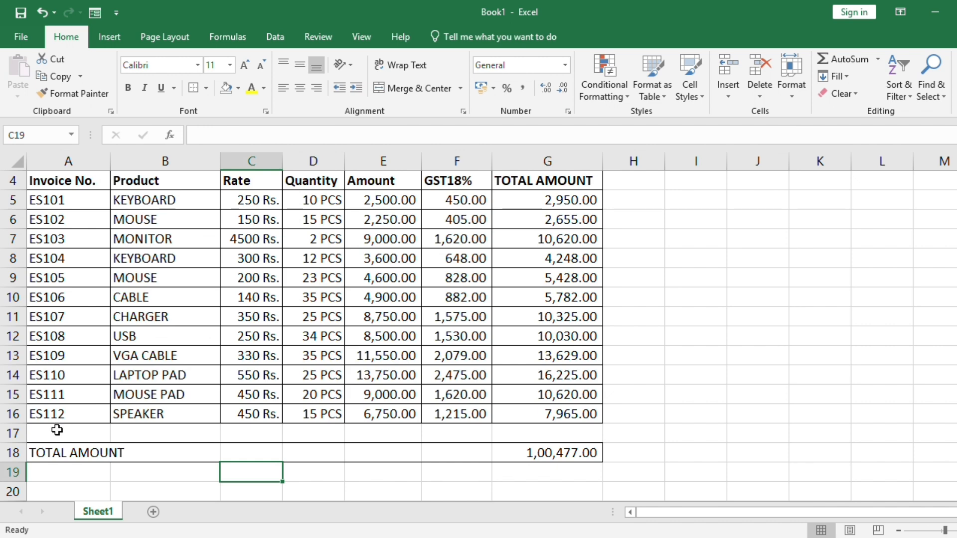
- Apply an outside border around the blank row above the grand total, A17 through G17
left_click_drag(57, 429, 594, 437)
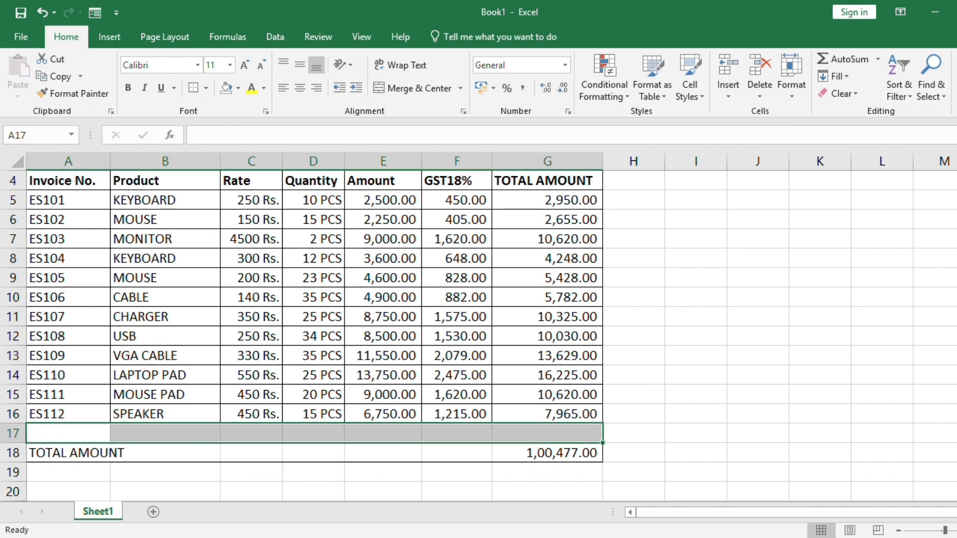
scroll(295, 463, "up", 1)
left_click(296, 462)
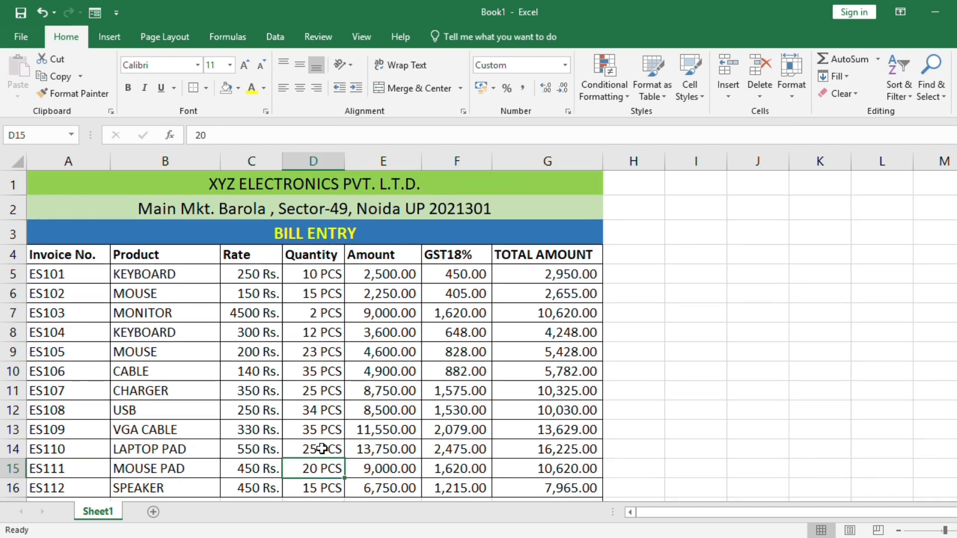
scroll(488, 380, "down", 1)
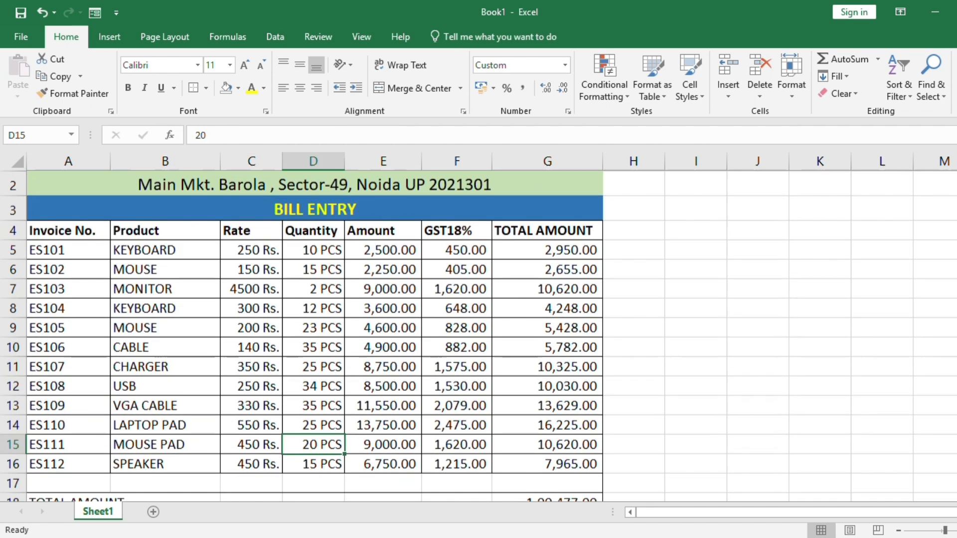
left_click(639, 426)
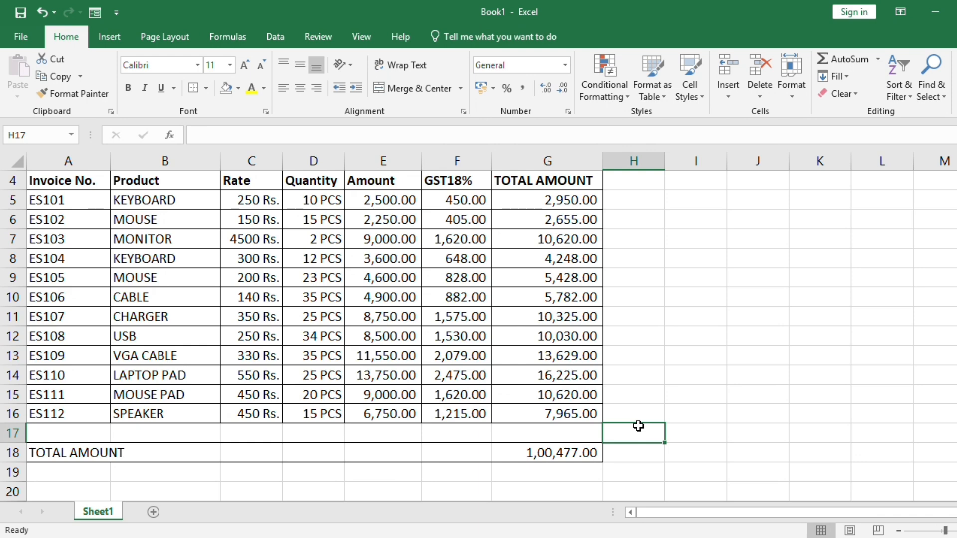
left_click(713, 403)
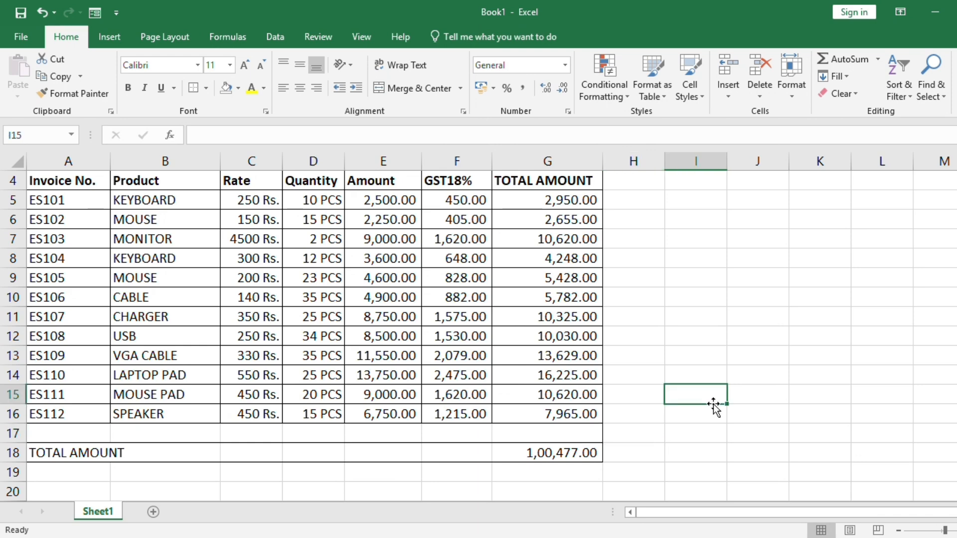